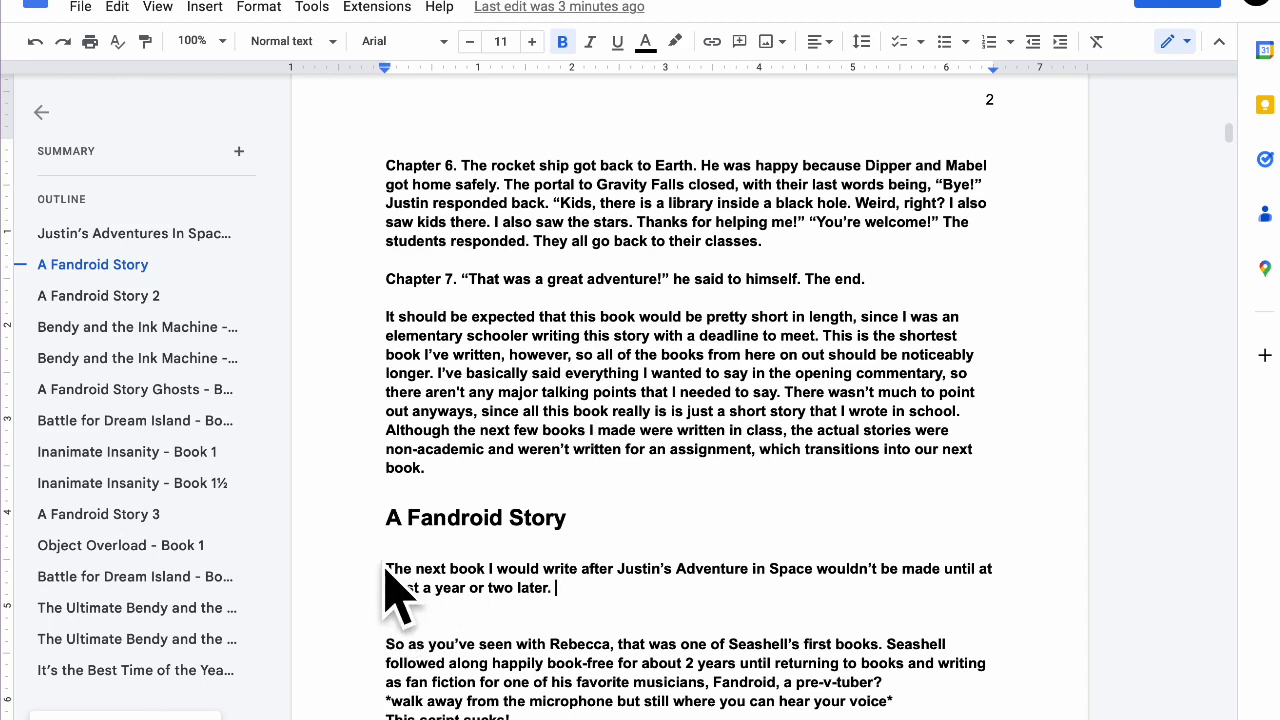
drag(386, 566, 566, 600)
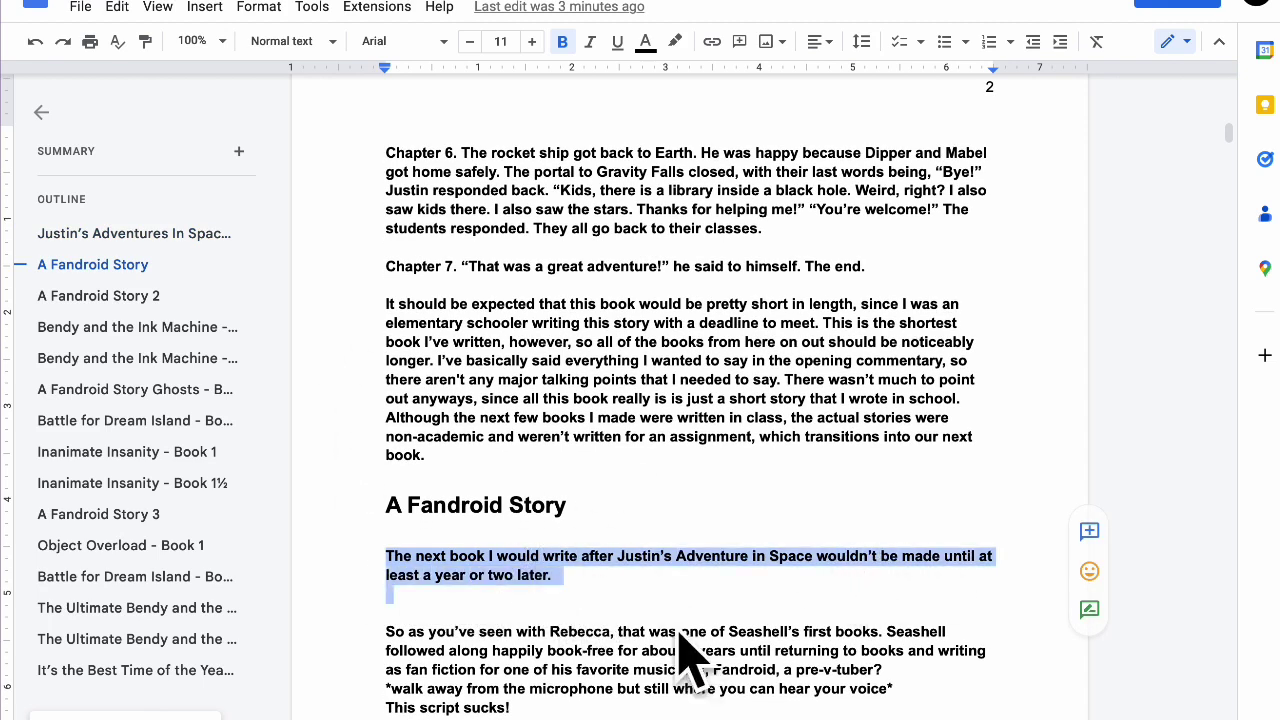
click(620, 598)
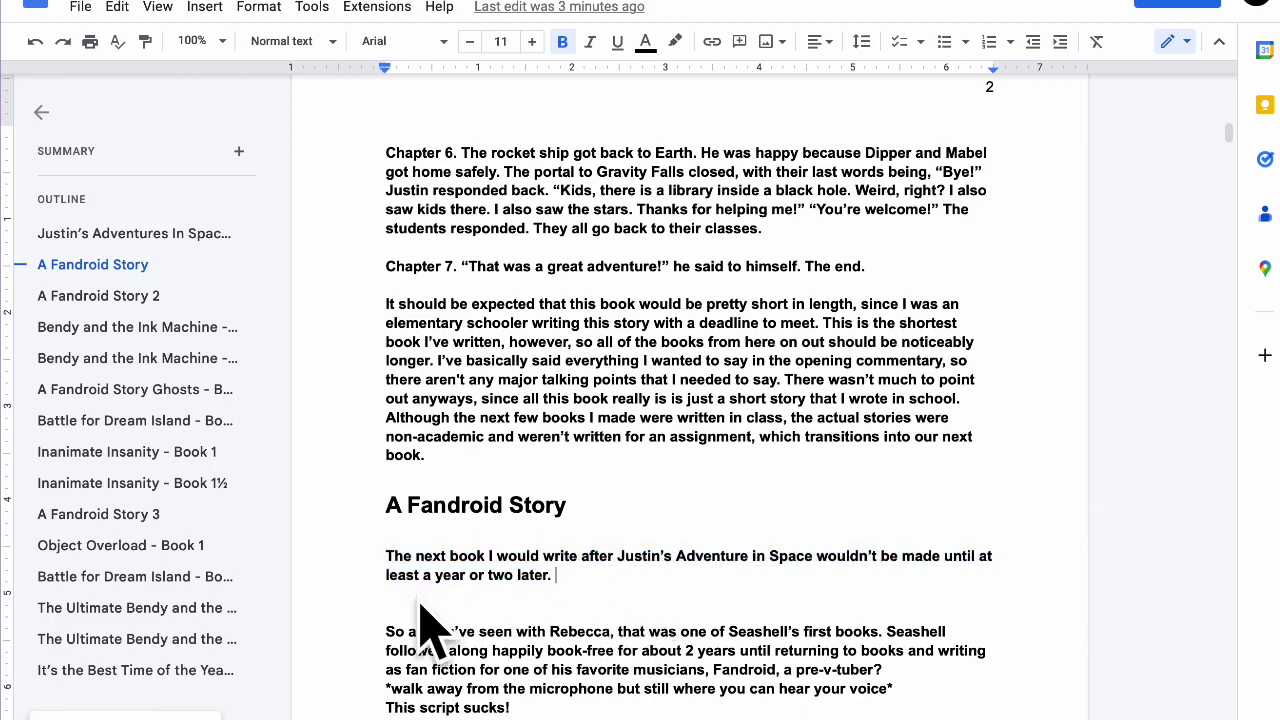
scroll(425, 615, down, 3)
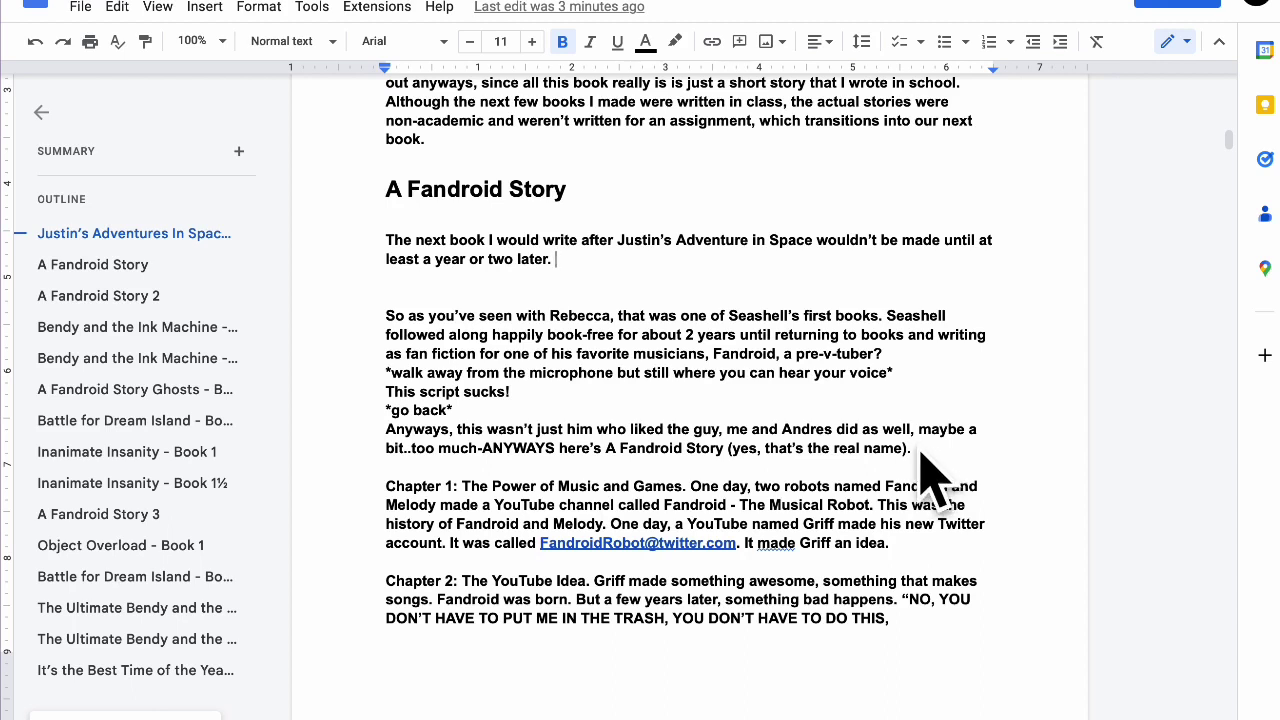
drag(914, 450, 349, 306)
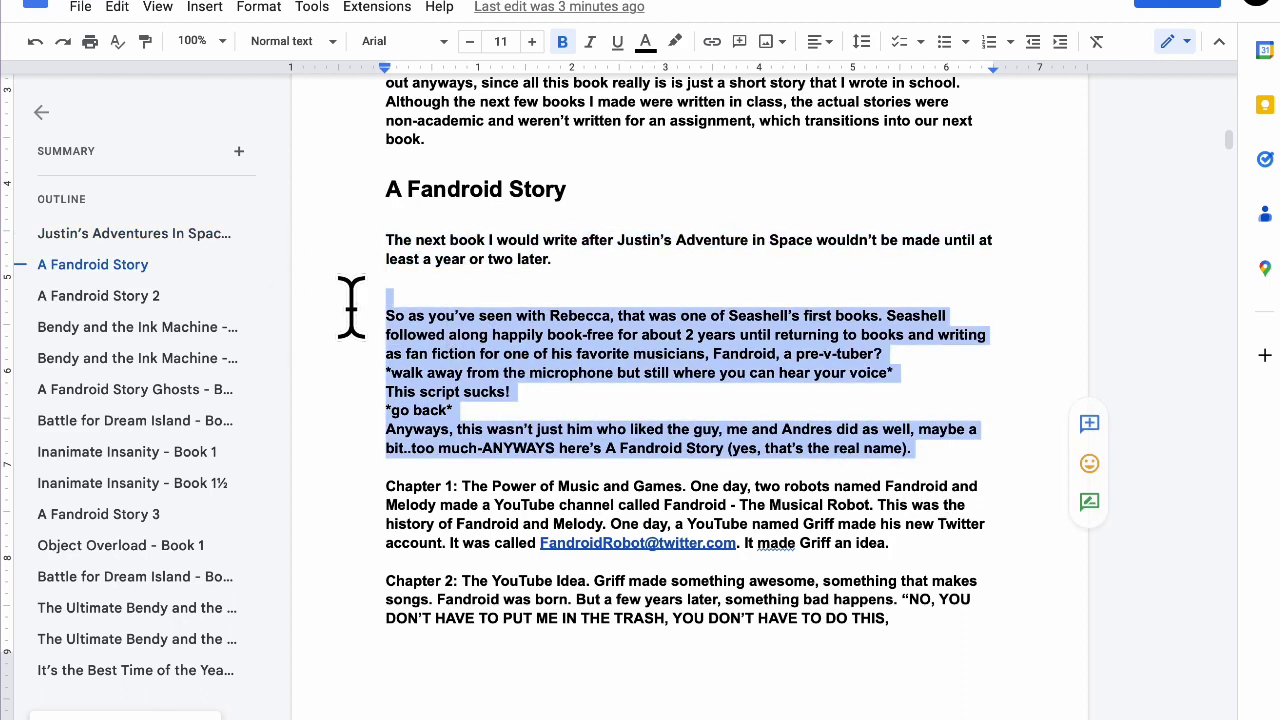
click(608, 288)
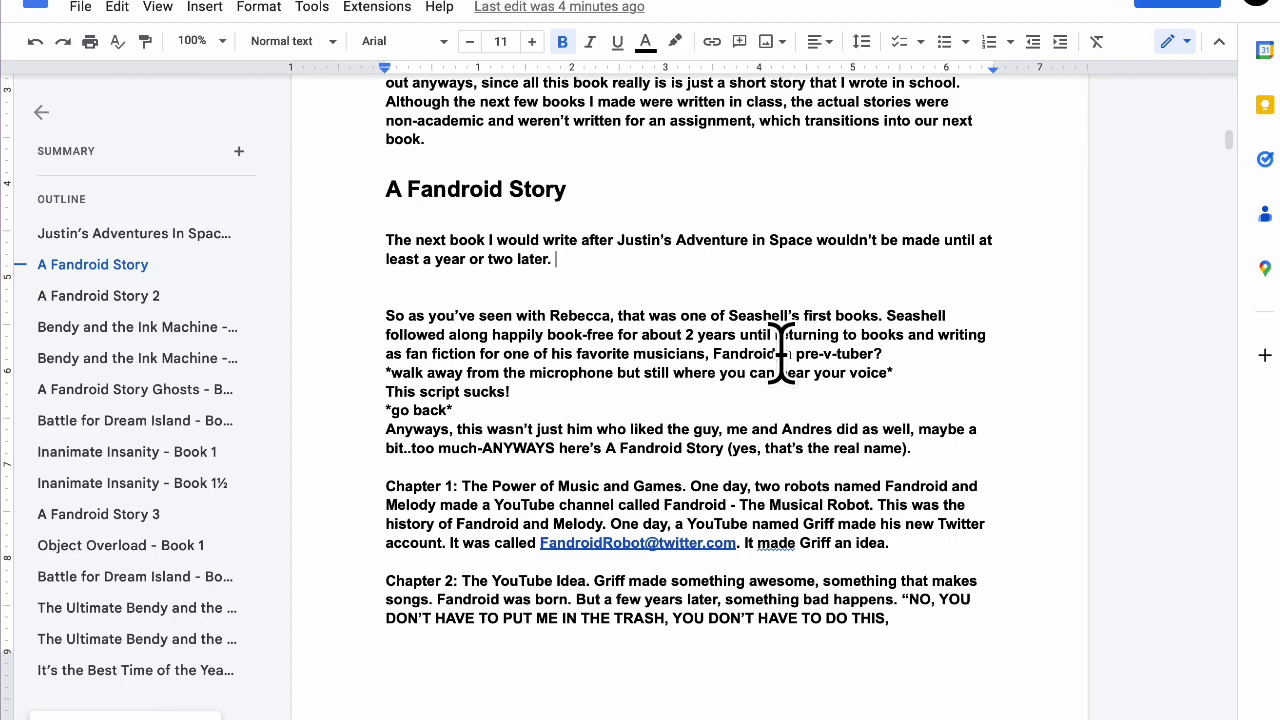
text(Thinking ab)
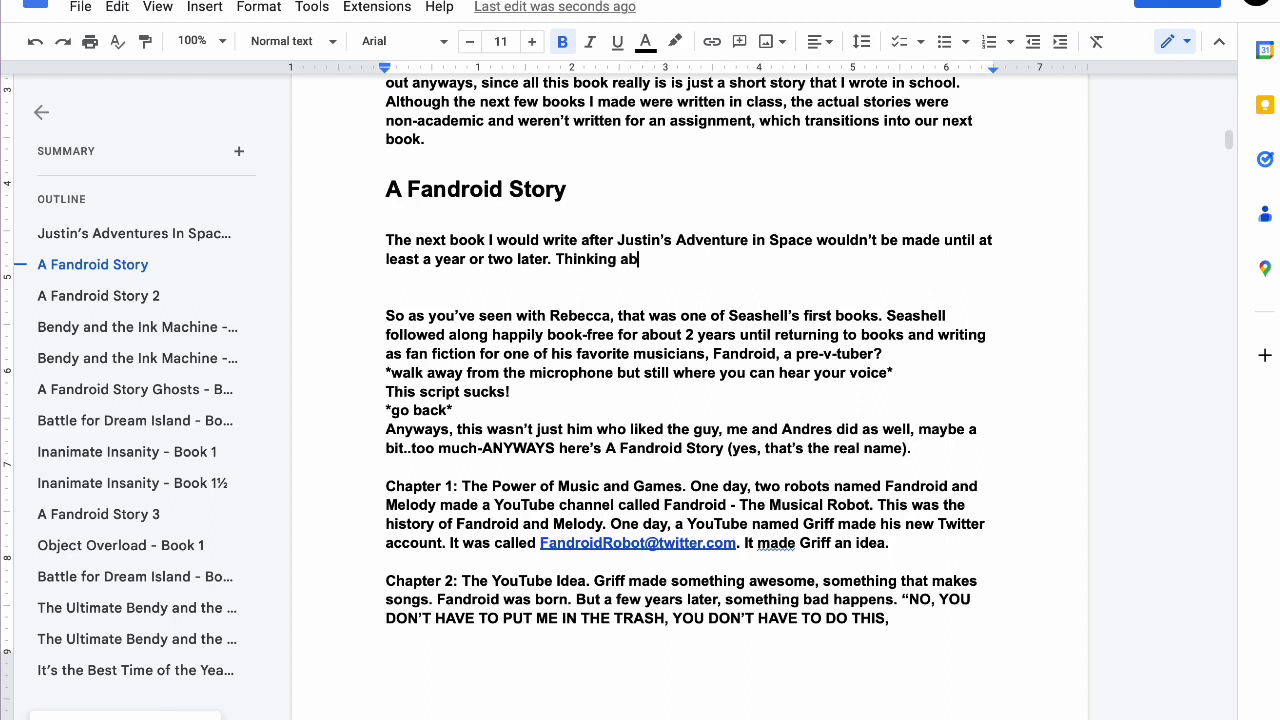
text(out)
key(BackSpace)
key(BackSpace)
key(BackSpace)
key(BackSpace)
key(BackSpace)
key(BackSpace)
key(BackSpace)
key(BackSpace)
key(BackSpace)
key(BackSpace)
key(BackSpace)
key(BackSpace)
key(BackSpace)
key(BackSpace)
text(he am)
key(BackSpace)
key(BackSpace)
key(BackSpace)
key(BackSpace)
key(BackSpace)
key(BackSpace)
scroll(688, 378, up, 1)
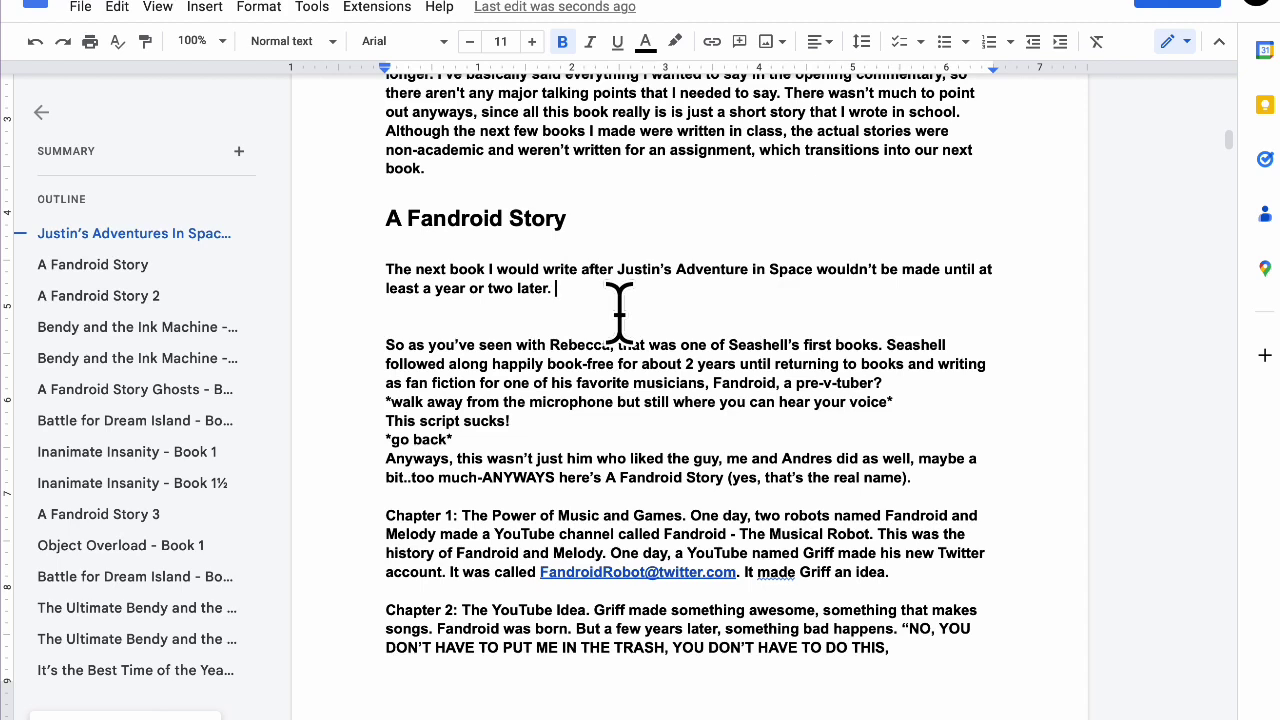
text(The)
key(BackSpace)
key(BackSpace)
key(BackSpace)
text(I can't rr)
key(BackSpace)
text(ea)
key(BackSpace)
key(BackSpace)
key(BackSpace)
key(BackSpace)
key(BackSpace)
key(BackSpace)
key(BackSpace)
key(BackSpace)
key(BackSpace)
key(BackSpace)
key(BackSpace)
- Start a new sentence after "a year or two later." in the A Fandroid Story commentary with "The behind the scenes"
text(The behind)
key(BackSpace)
key(BackSpace)
key(BackSpace)
key(BackSpace)
key(BackSpace)
text(ehind the sceen)
key(BackSpace)
key(BackSpace)
text(nes)
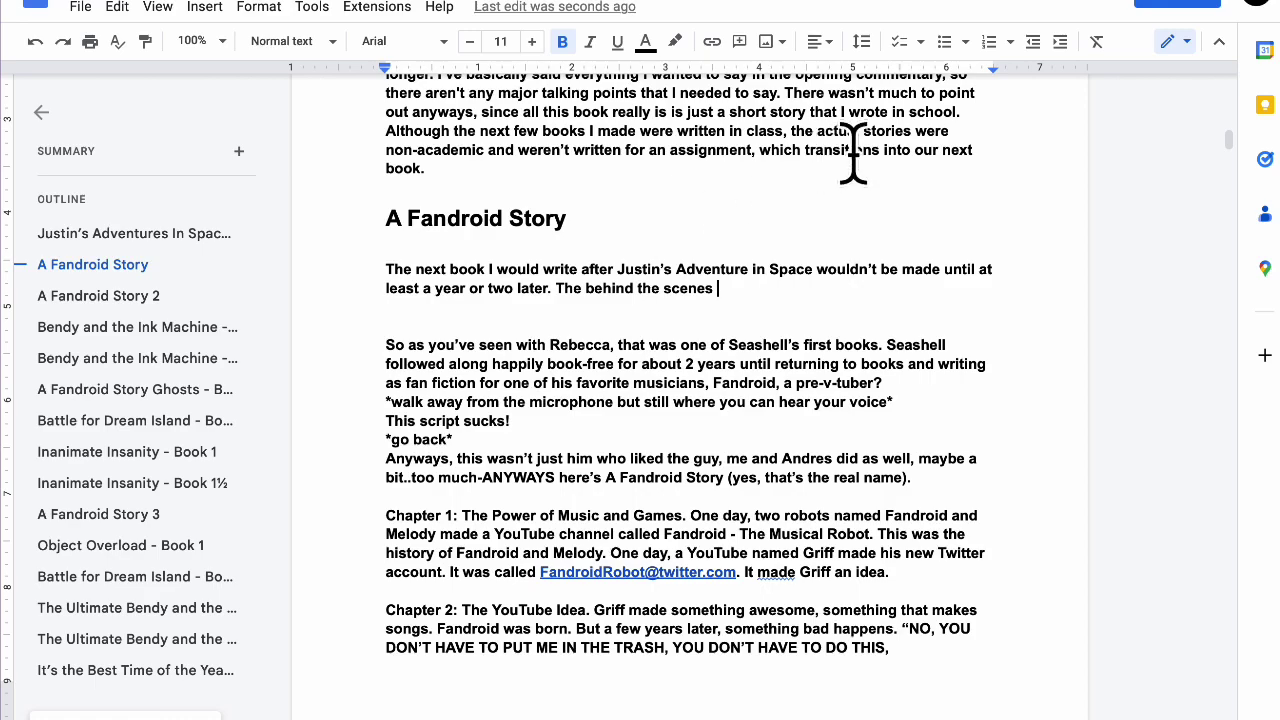
- Look up "behind-the-scenes" in the Merriam-Webster thesaurus in a new browser tab
key(super+t)
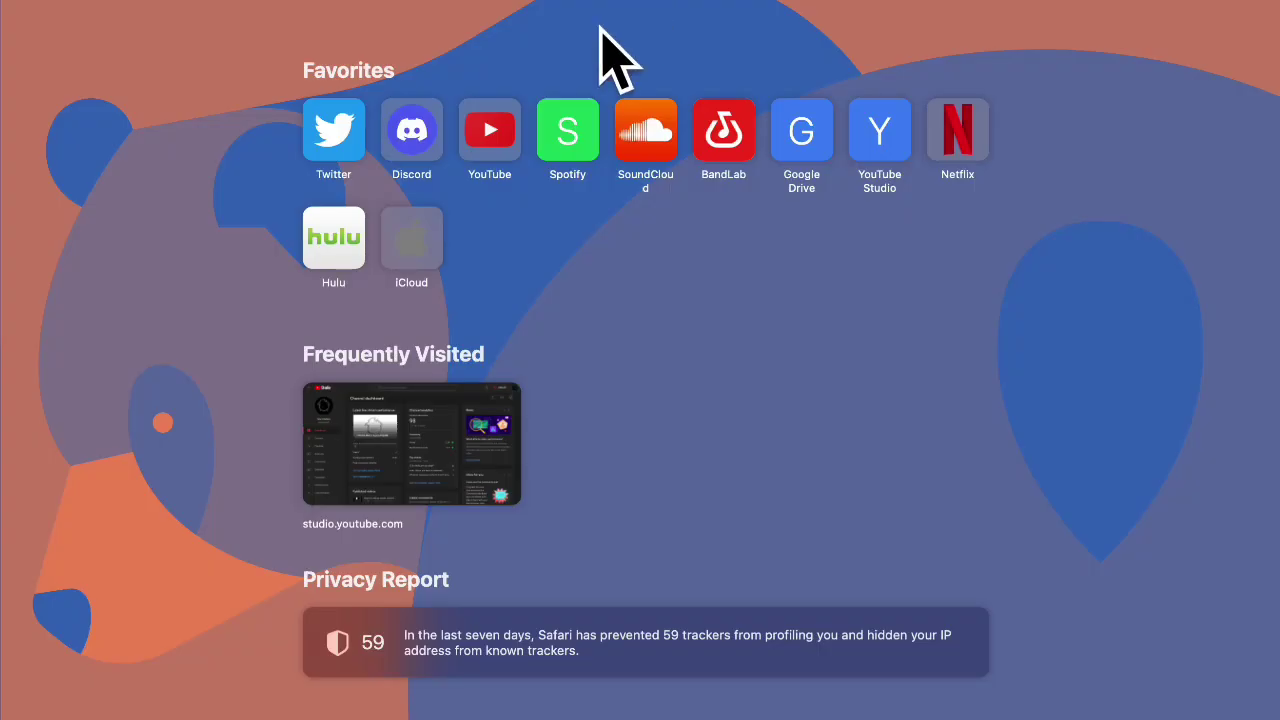
text(thes)
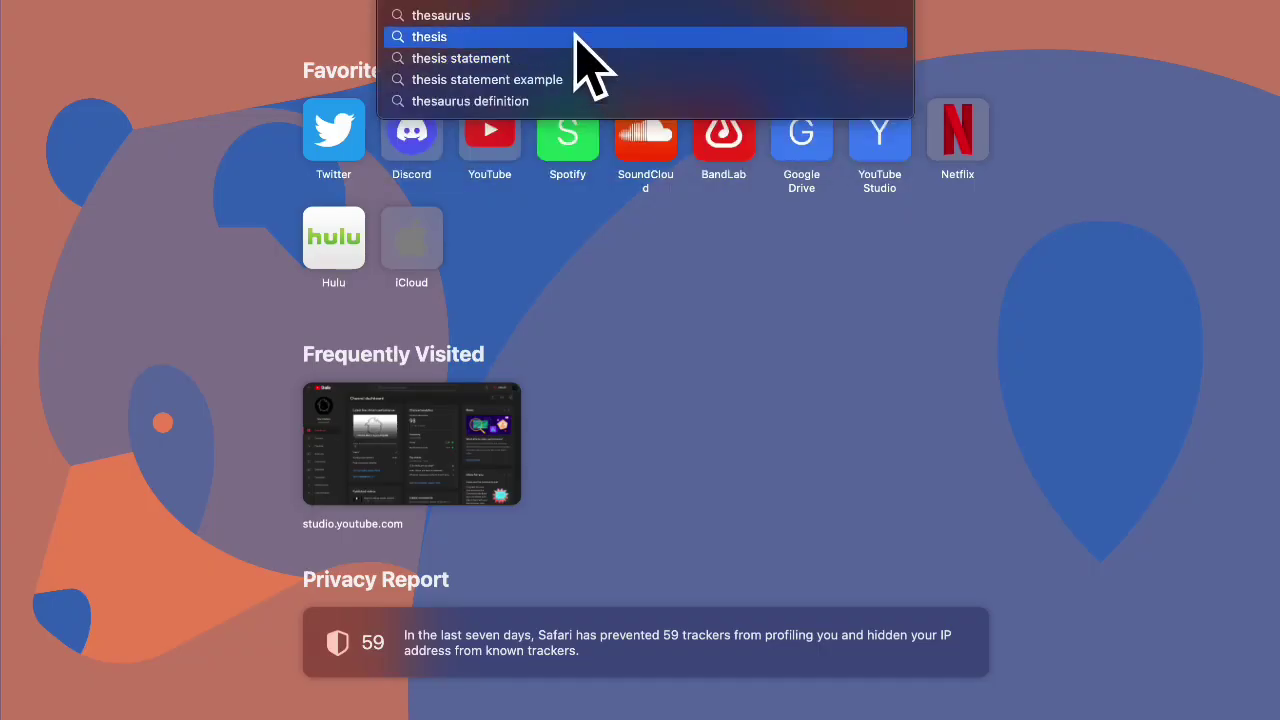
click(562, 14)
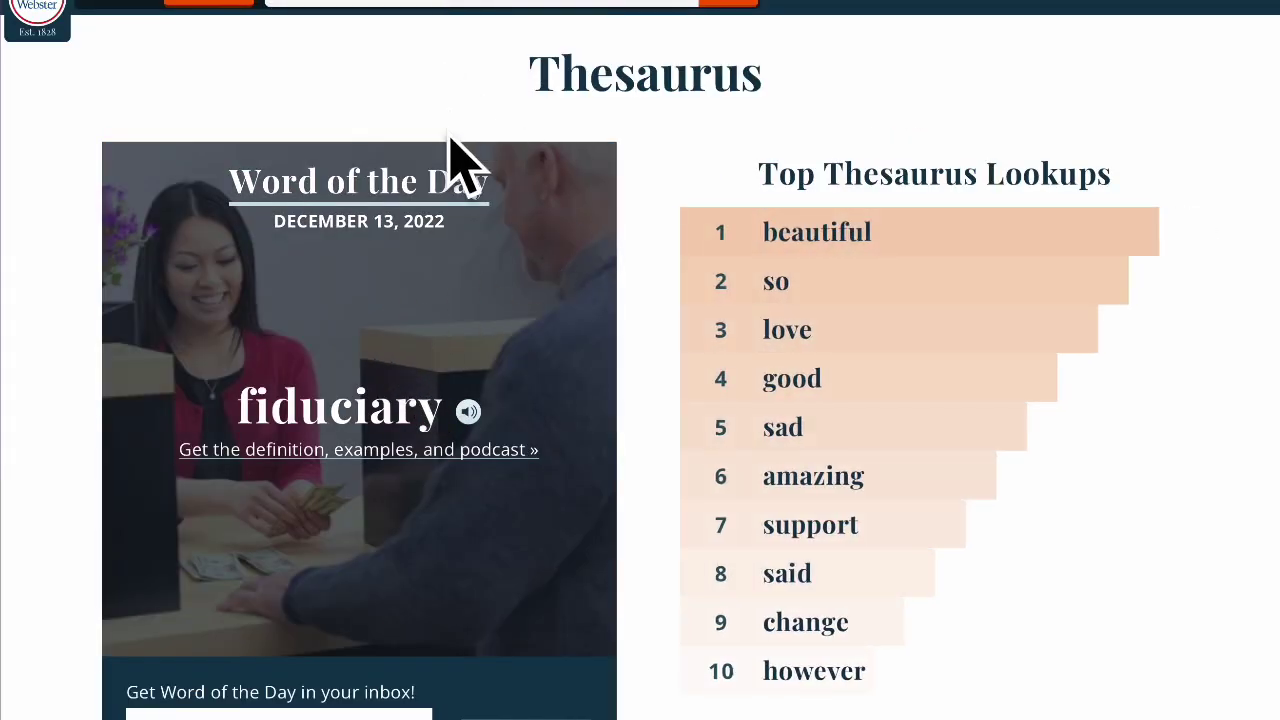
click(480, 4)
text(behind)
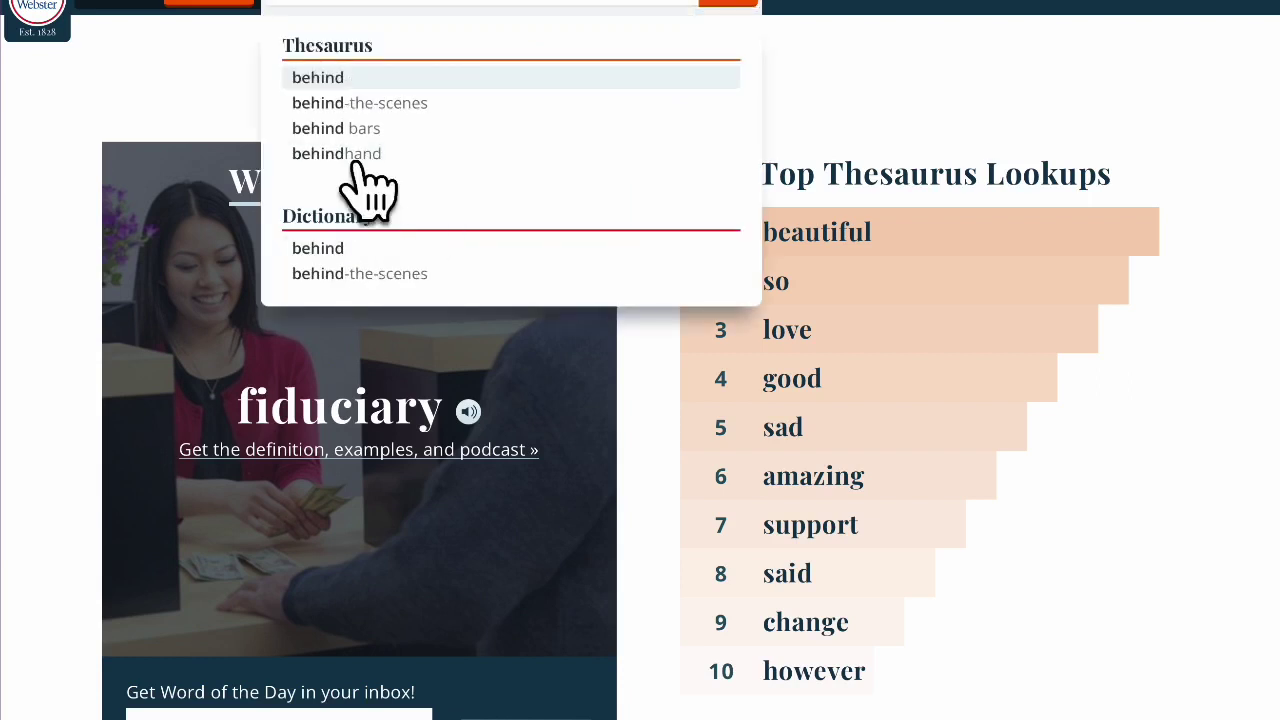
click(363, 104)
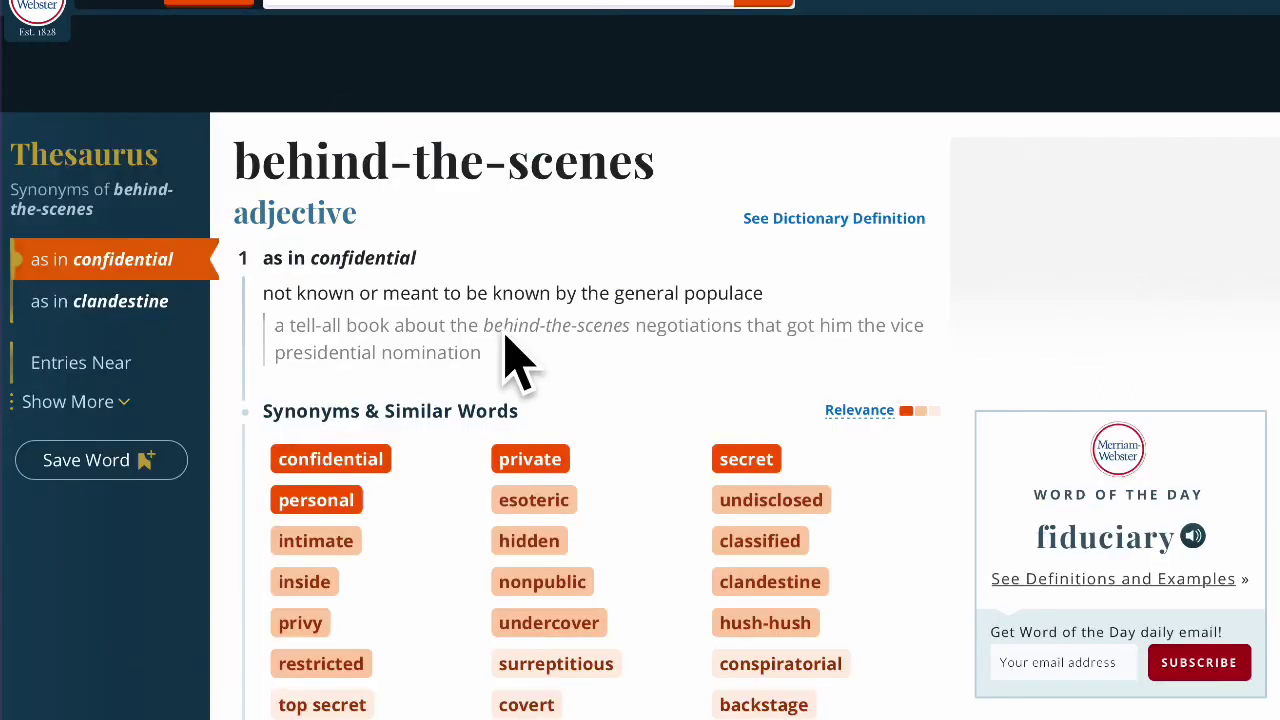
- Examine the synonyms and antonyms listed for both senses of "behind-the-scenes"
scroll(540, 400, down, 2)
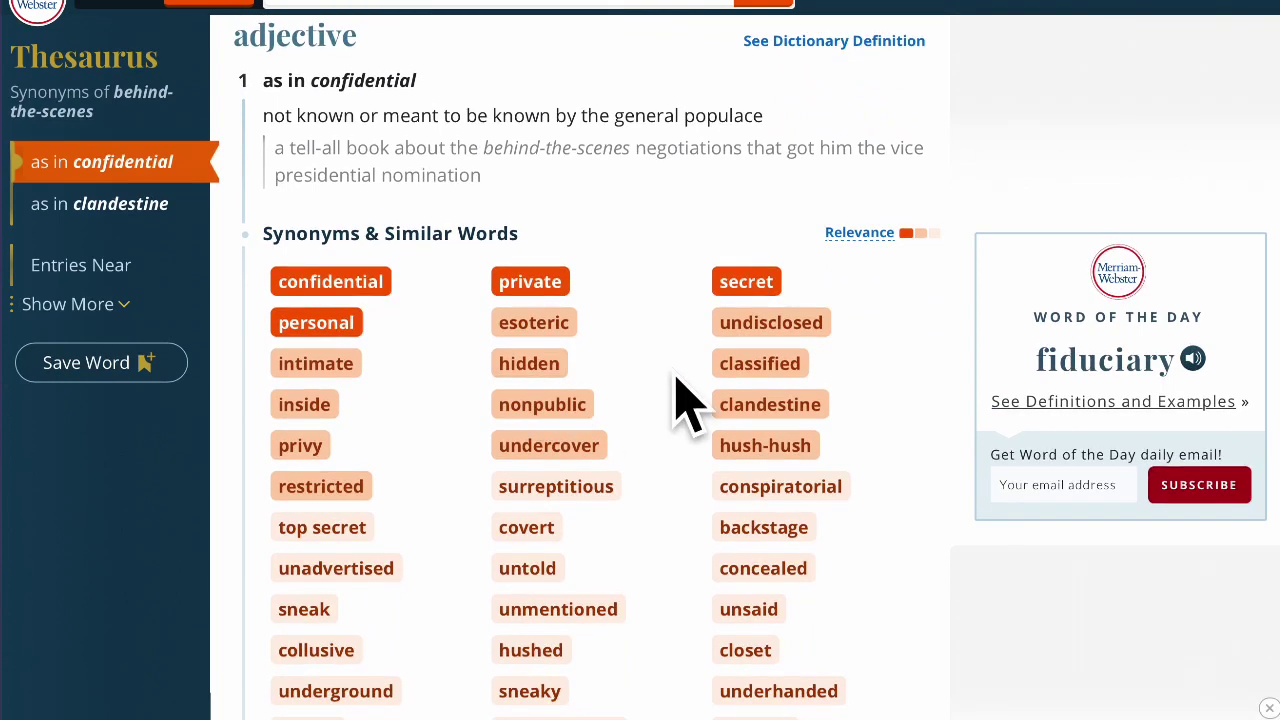
scroll(675, 378, down, 1)
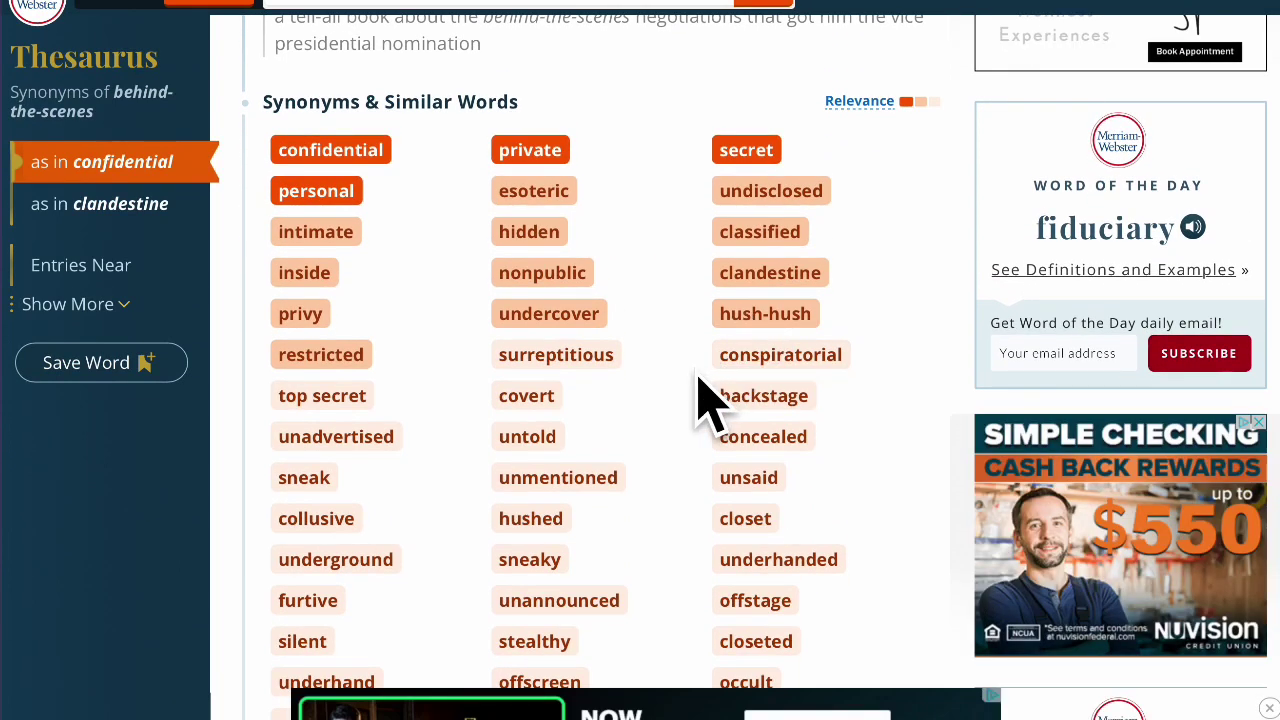
scroll(700, 400, down, 1)
scroll(705, 400, down, 1)
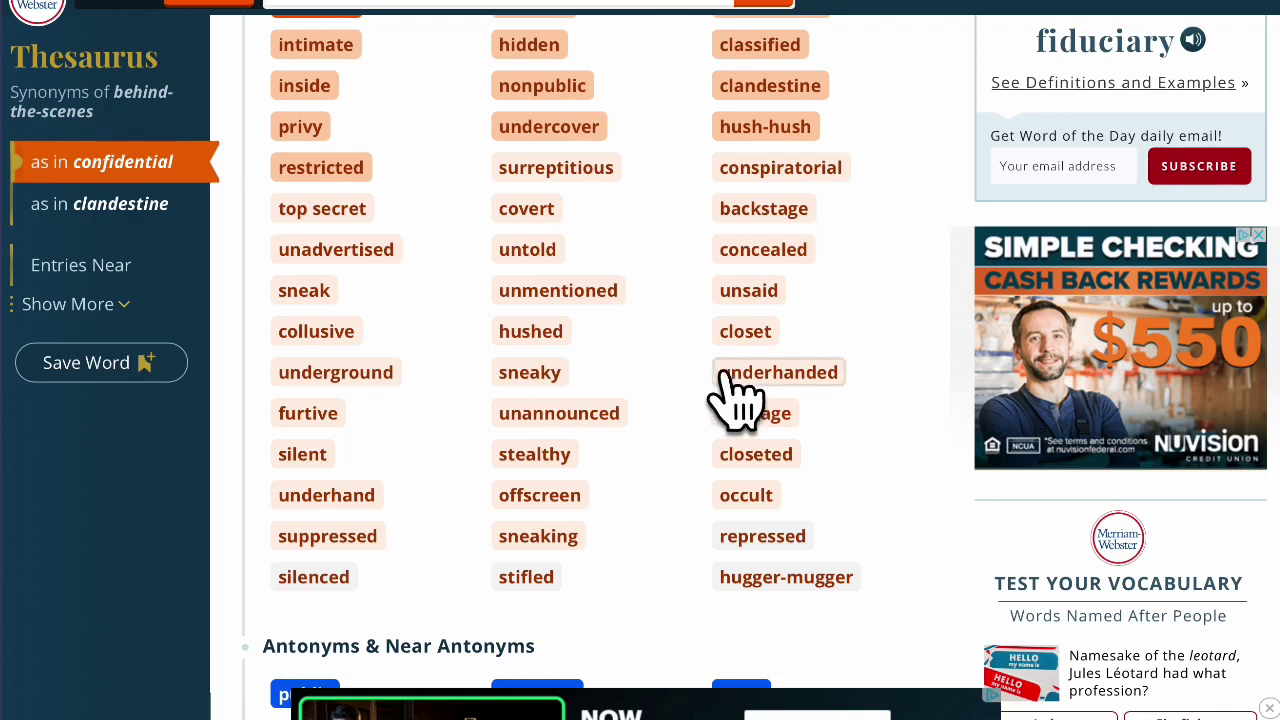
scroll(735, 395, down, 3)
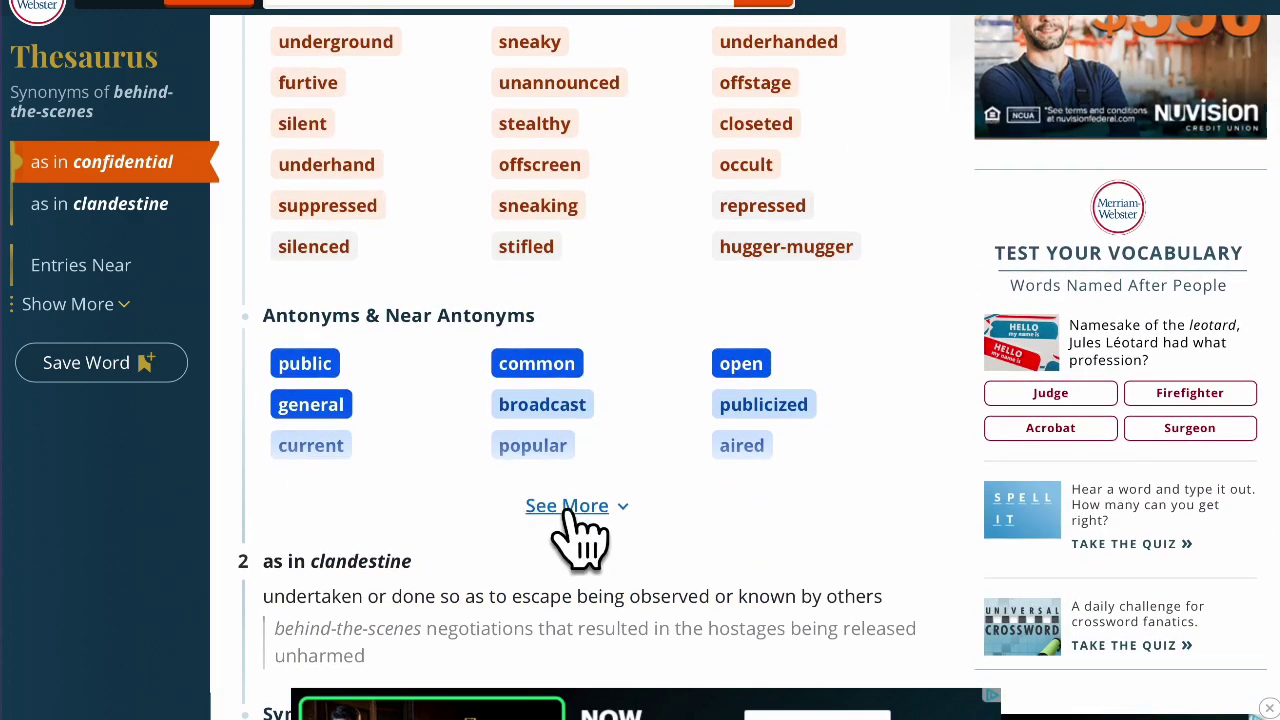
scroll(540, 305, down, 2)
scroll(540, 305, down, 3)
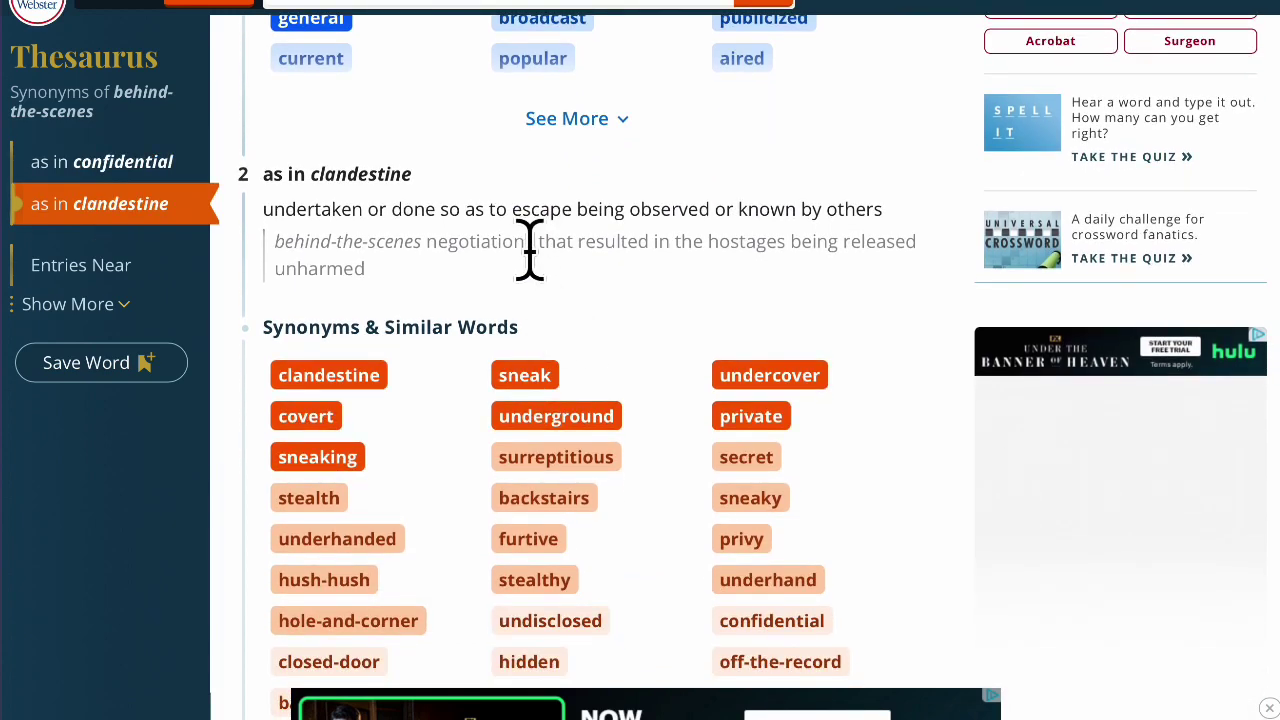
scroll(617, 334, up, 10)
scroll(612, 320, down, 1)
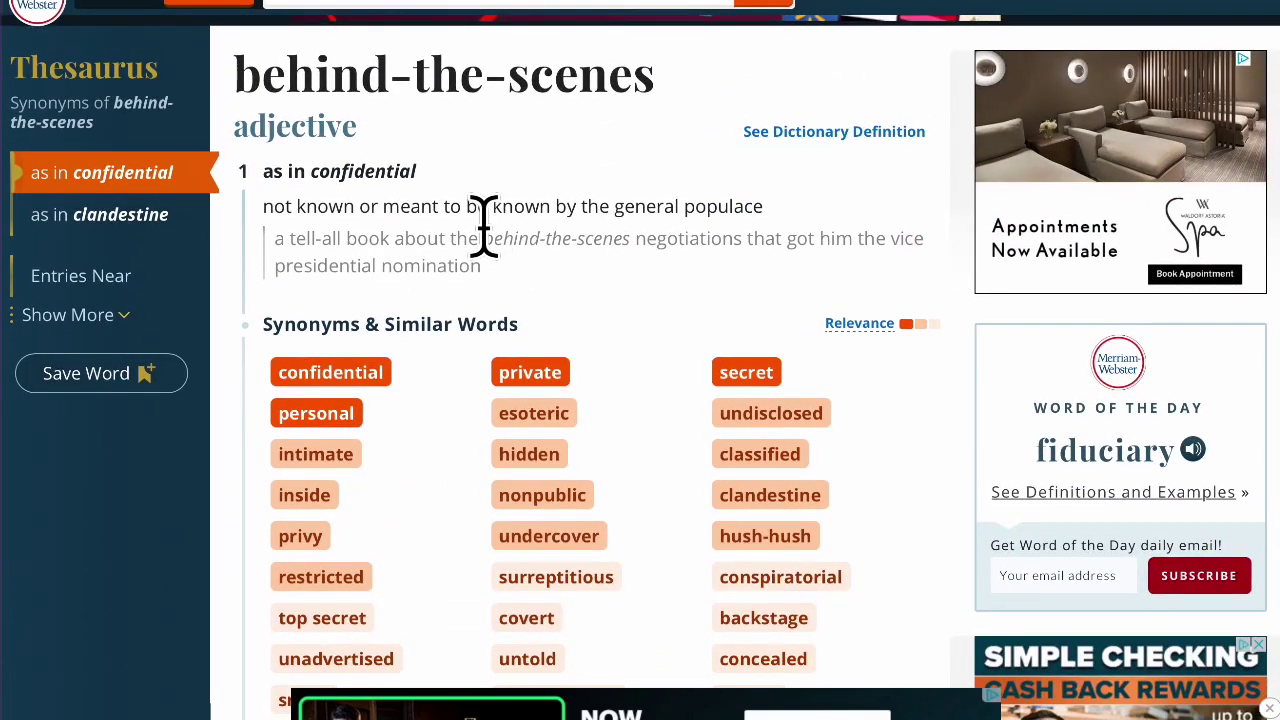
scroll(670, 375, down, 15)
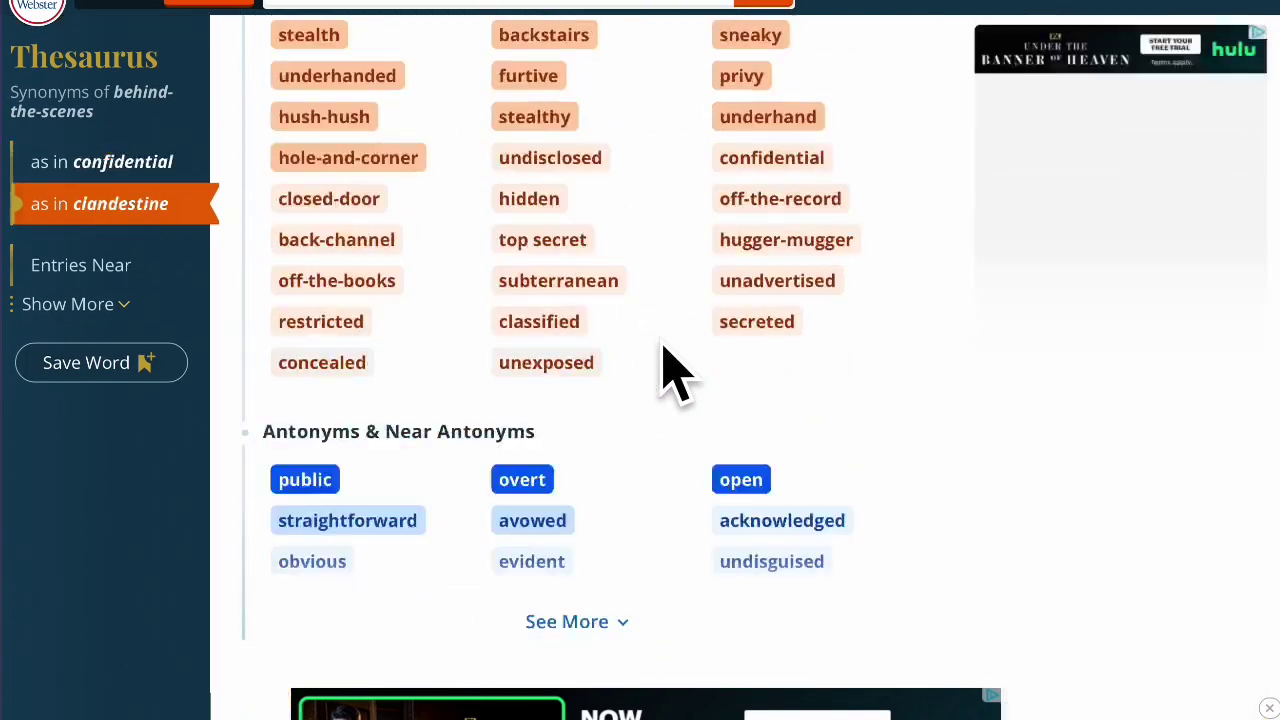
scroll(670, 375, down, 5)
scroll(670, 375, up, 15)
scroll(670, 375, down, 5)
scroll(663, 347, down, 1)
scroll(663, 347, up, 2)
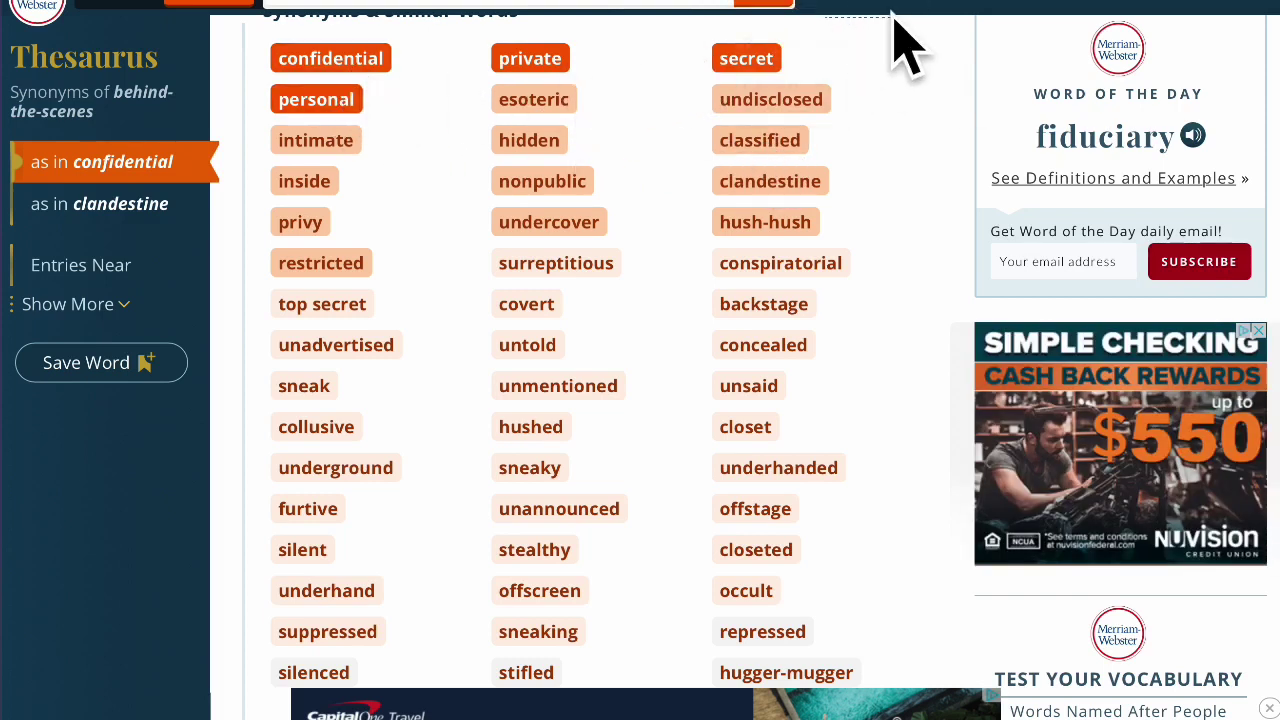
- Return to the book document and hyphenate "behind-the-scenes" in the new commentary sentence
click(957, 9)
click(760, 5)
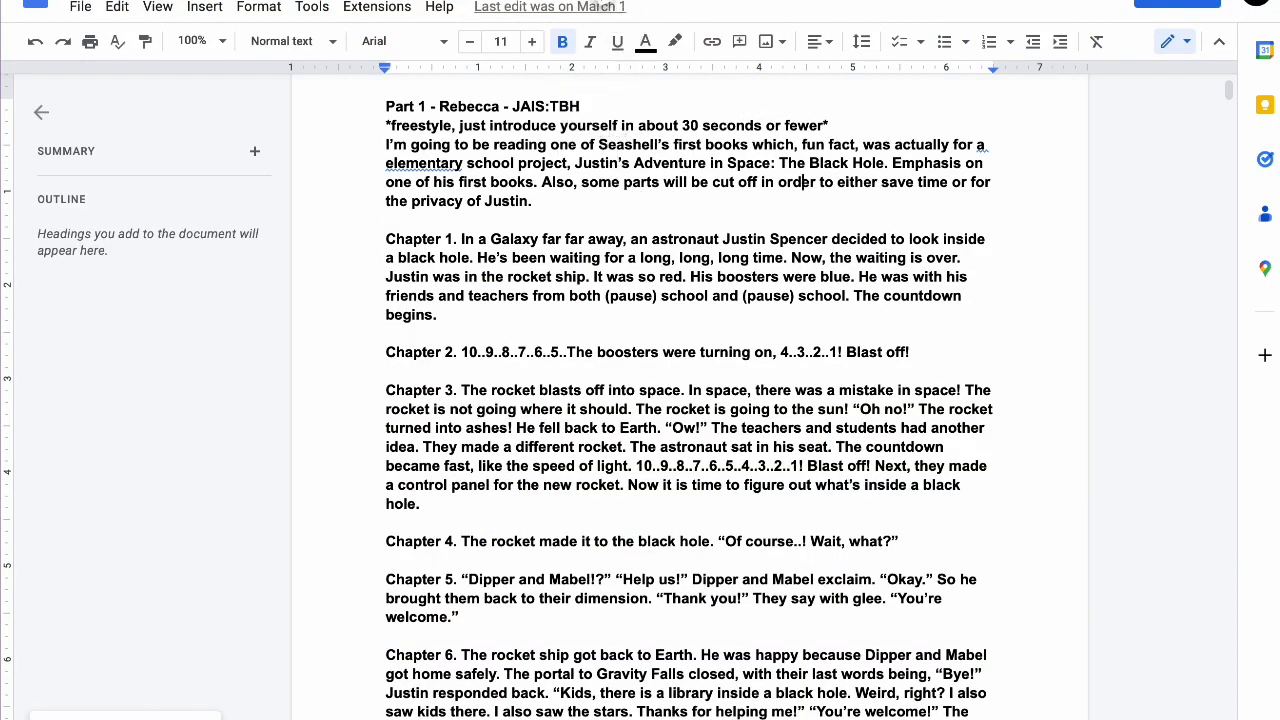
click(606, 5)
click(669, 276)
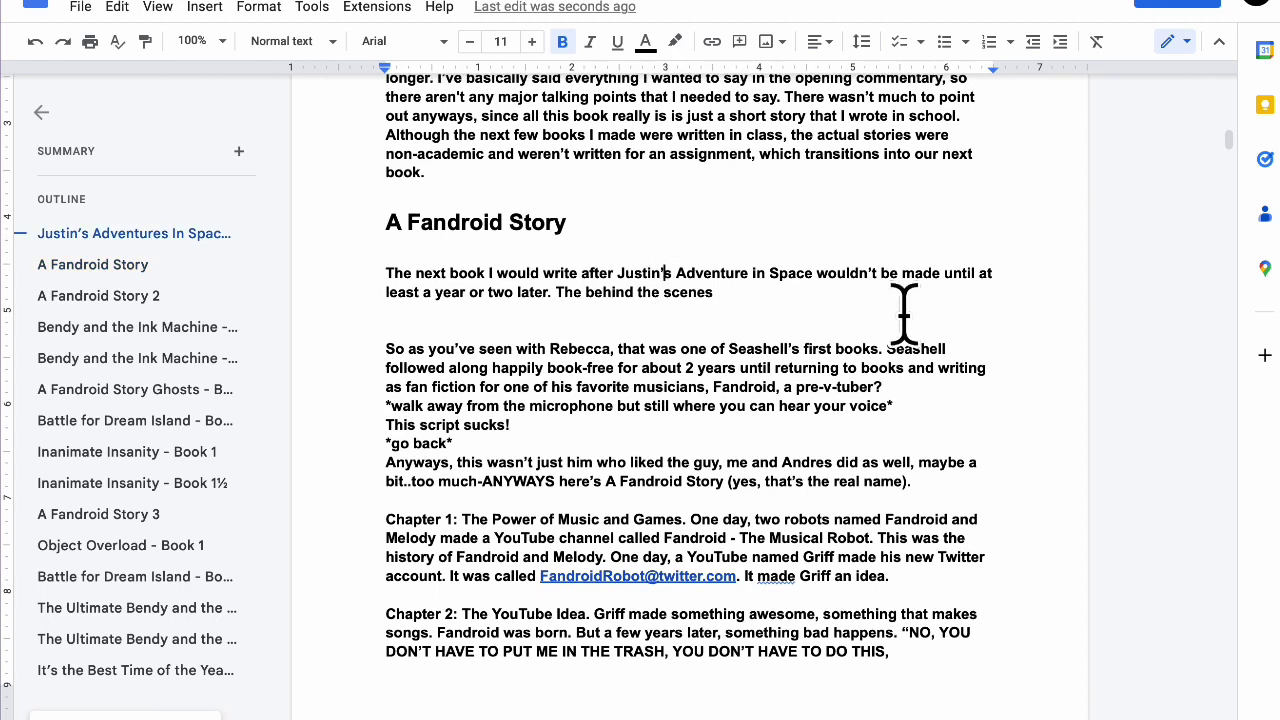
key(Down)
key(BackSpace)
text(-)
key(Left)
key(Left)
key(Left)
key(Left)
key(BackSpace)
text(-)
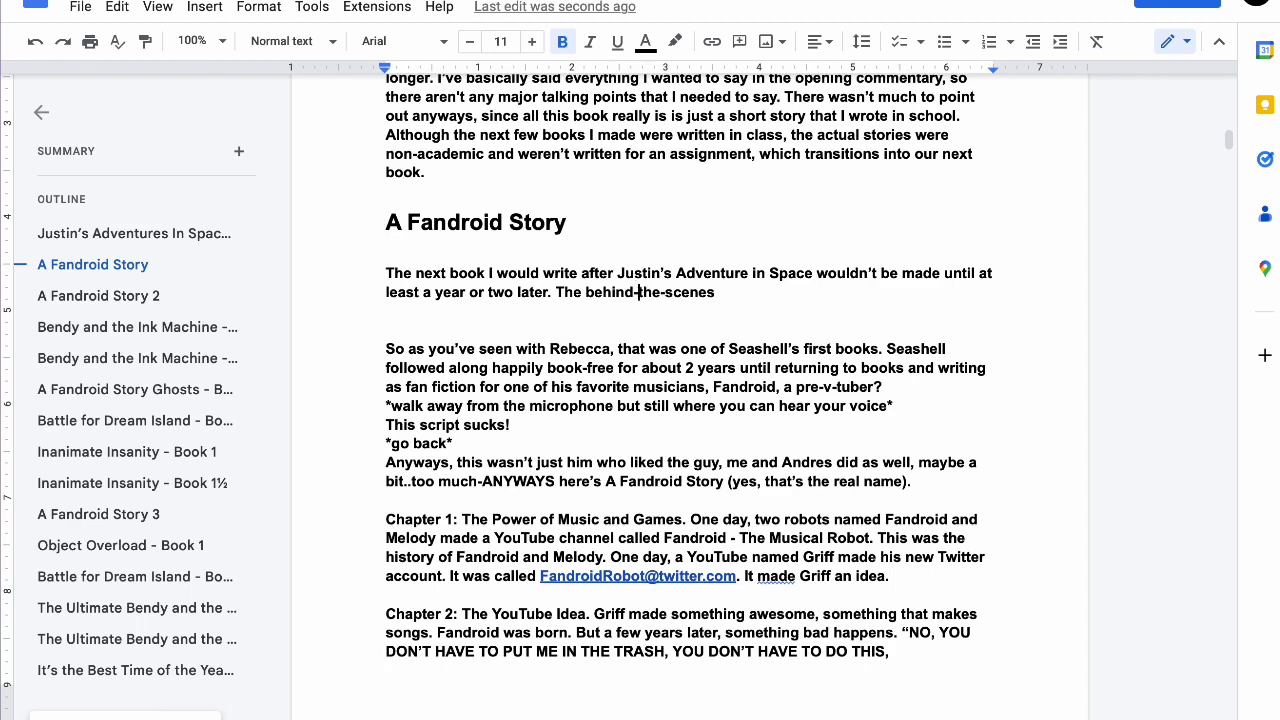
- Continue the new sentence with "of this book is honestly kind of"
click(803, 292)
text(of this book is honestly kind of)
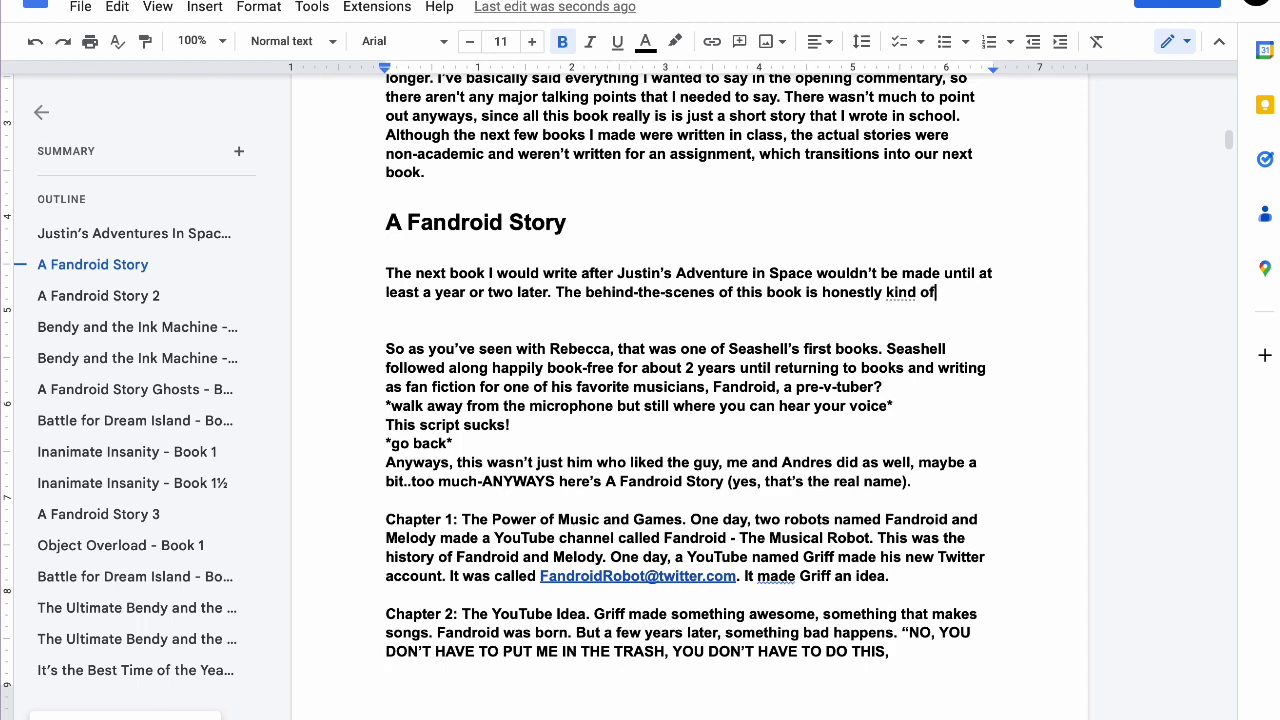
- Delete the unfinished sentence about the behind-the-scenes of this book
key(BackSpace)
key(BackSpace)
key(BackSpace)
key(BackSpace)
key(BackSpace)
key(BackSpace)
key(BackSpace)
key(BackSpace)
key(BackSpace)
key(BackSpace)
key(BackSpace)
key(BackSpace)
key(BackSpace)
key(BackSpace)
key(BackSpace)
key(BackSpace)
key(BackSpace)
key(BackSpace)
key(BackSpace)
key(BackSpace)
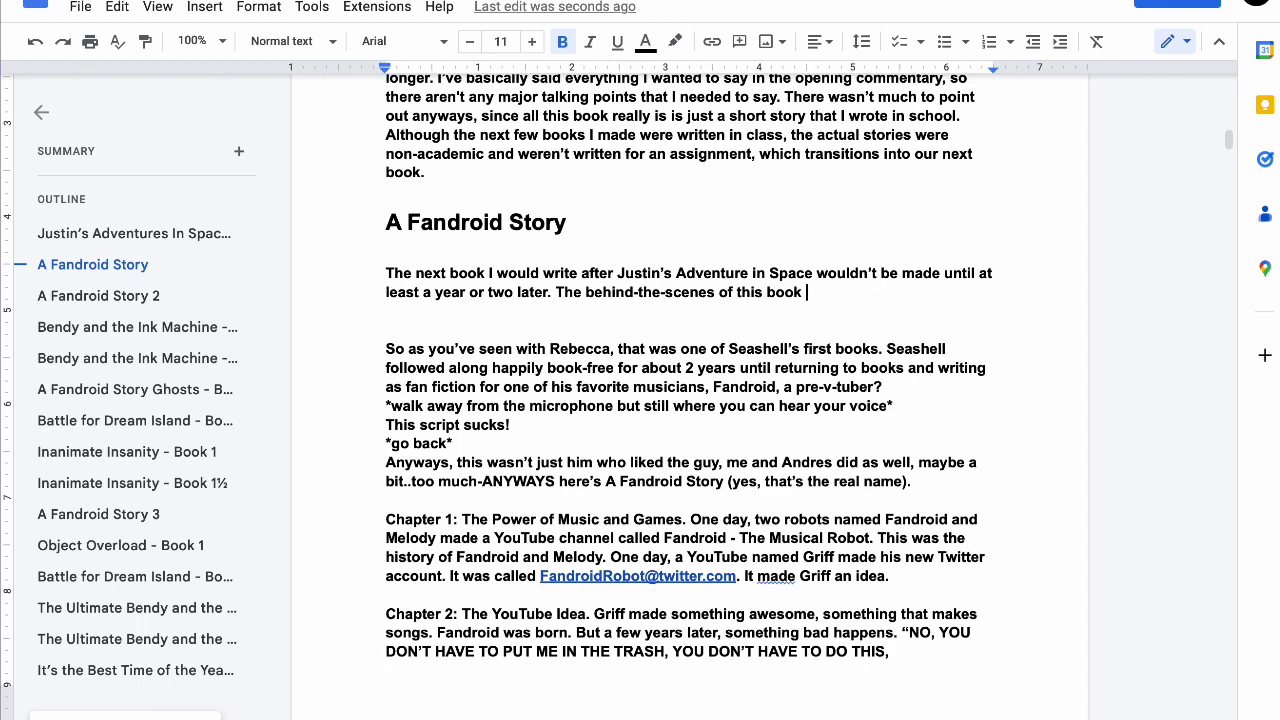
key(BackSpace)
key(BackSpace)
key(BackSpace)
key(BackSpace)
key(BackSpace)
key(BackSpace)
key(BackSpace)
key(BackSpace)
key(BackSpace)
key(BackSpace)
key(BackSpace)
key(BackSpace)
key(BackSpace)
key(BackSpace)
key(BackSpace)
key(BackSpace)
key(BackSpace)
key(BackSpace)
key(BackSpace)
key(BackSpace)
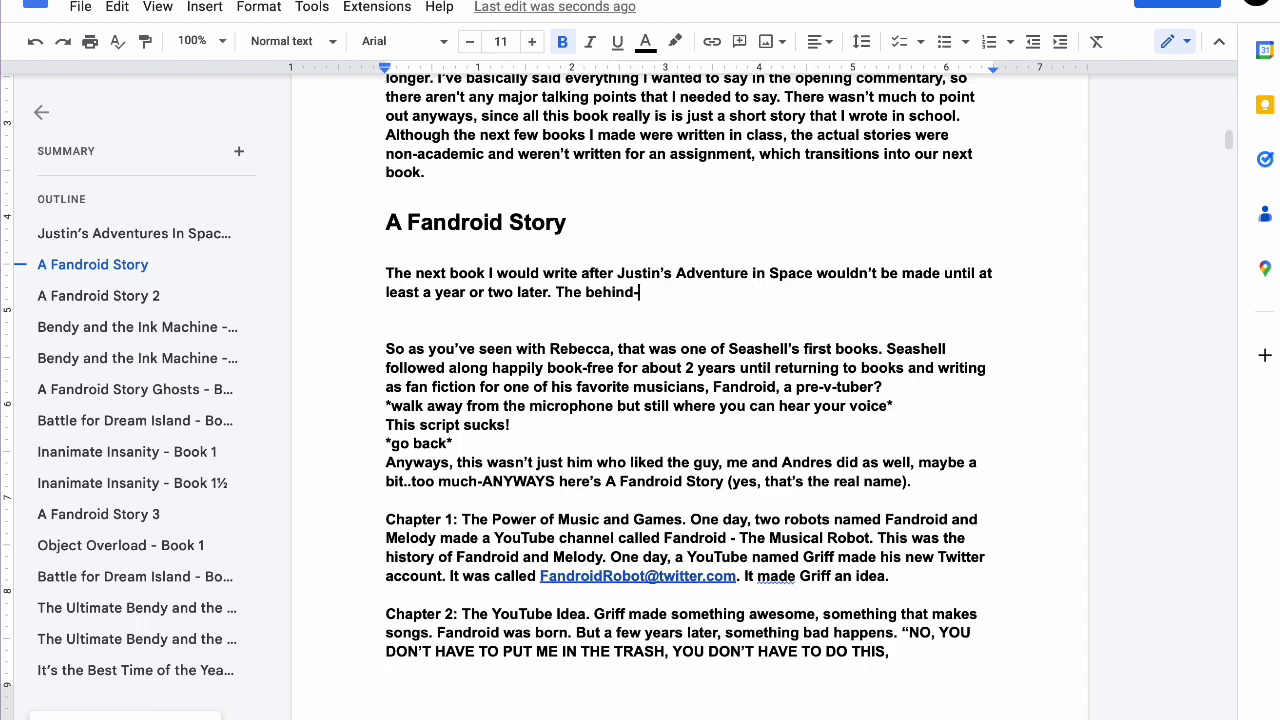
key(BackSpace)
key(BackSpace)
key(BackSpace)
key(BackSpace)
key(BackSpace)
text(The behind)
key(BackSpace)
key(BackSpace)
key(BackSpace)
key(BackSpace)
key(BackSpace)
key(BackSpace)
key(BackSpace)
key(BackSpace)
key(BackSpace)
text(DUring)
key(BackSpace)
key(BackSpace)
key(BackSpace)
key(BackSpace)
key(BackSpace)
key(BackSpace)
key(BackSpace)
- Write "IT was during this time when I discovered" after "a year or two later." in the A Fandroid Story commentary
text(IT was during this time when I discord)
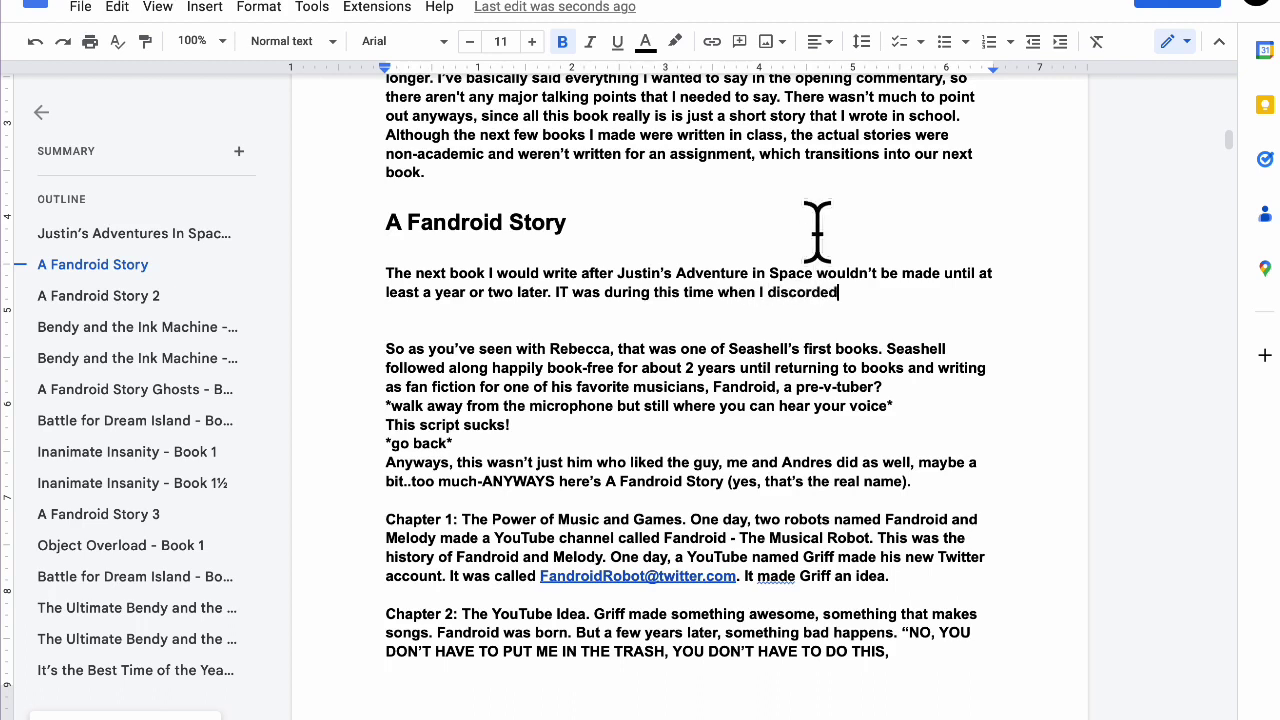
double_click(831, 290)
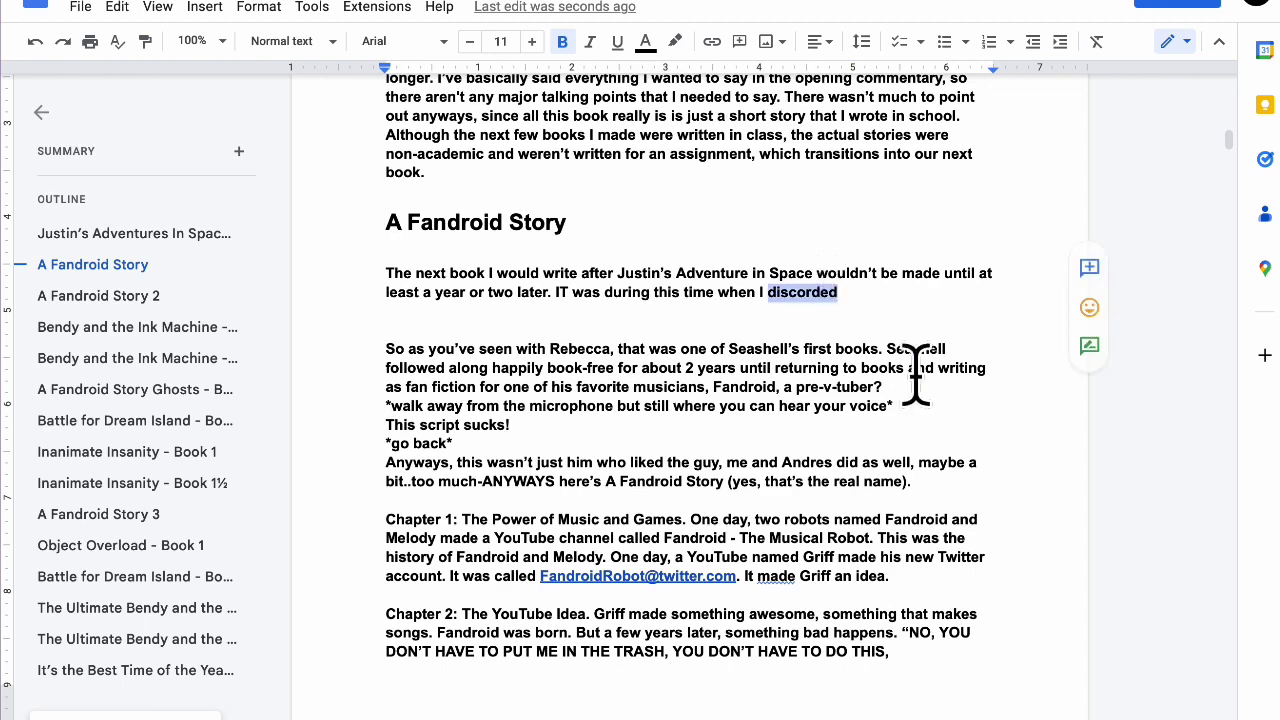
text(discovered)
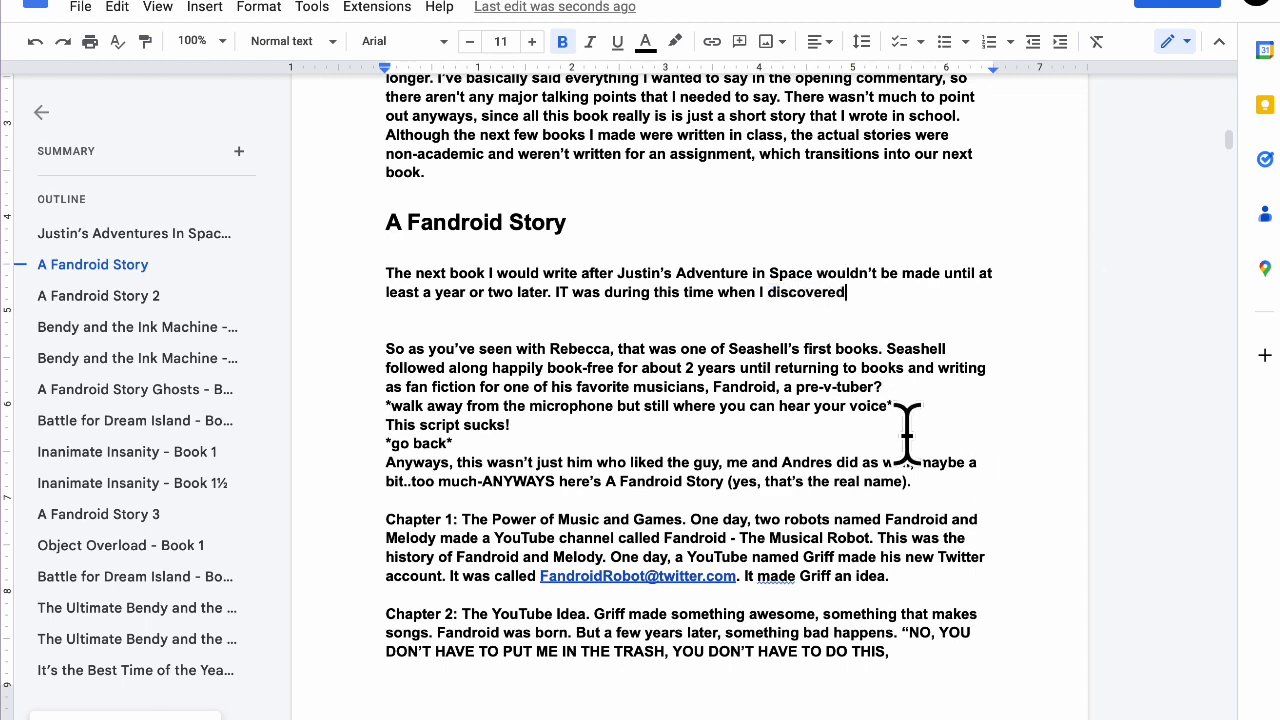
- Correct "IT" to "It" in the second sentence of the A Fandroid Story commentary
double_click(560, 292)
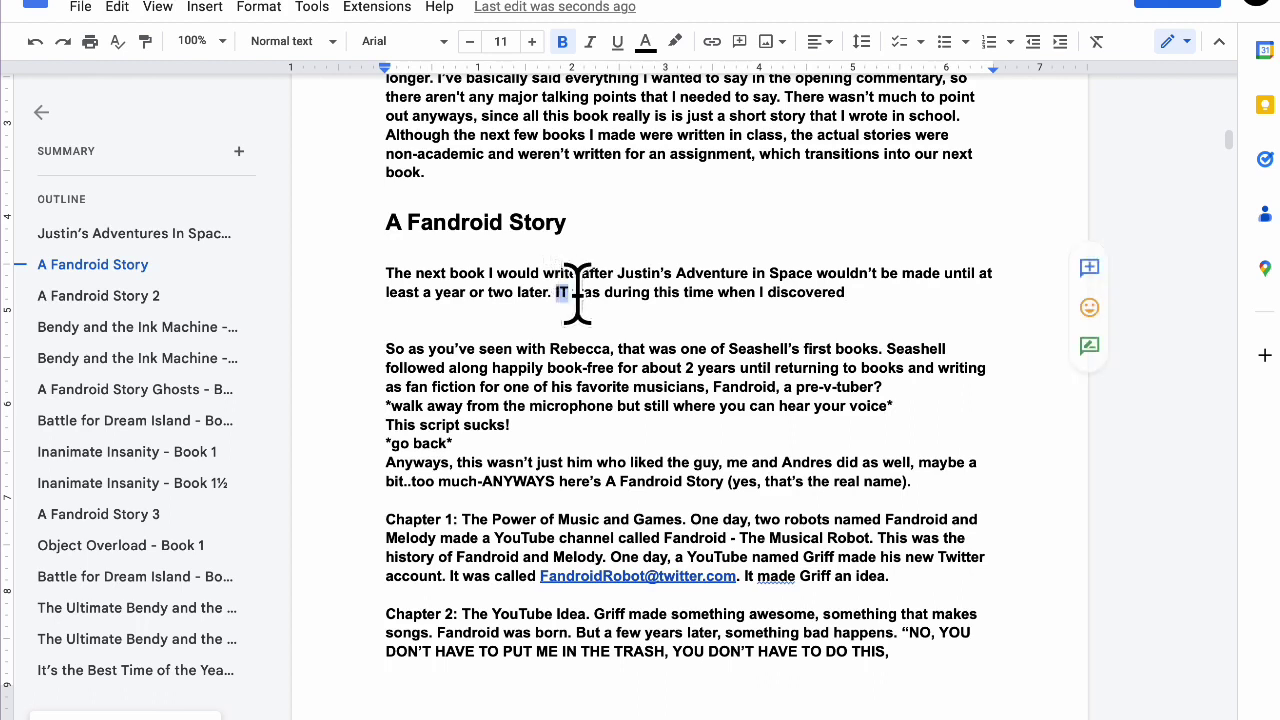
text(It)
key(Down)
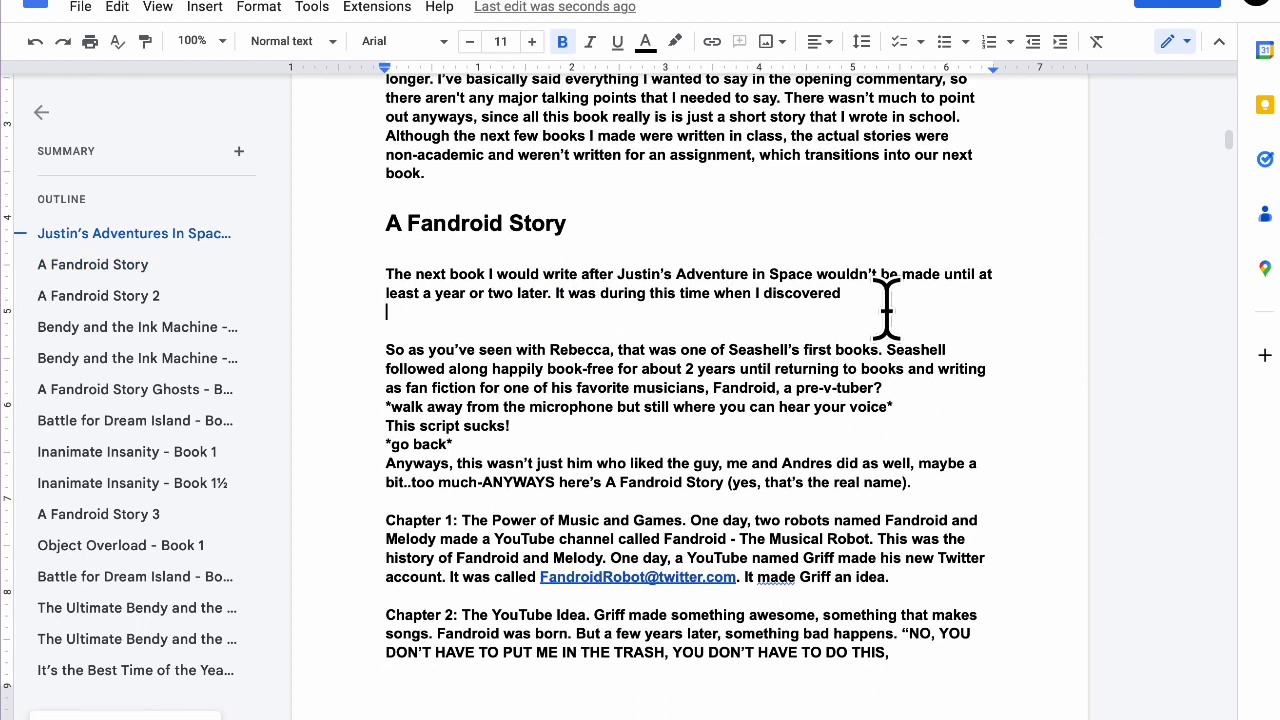
- Complete the sentence after "when I discovered" with "a YouTube channel by the name of “Fandroid.”"
double_click(880, 293)
key(BackSpace)
text(a )
text(YouTube cha)
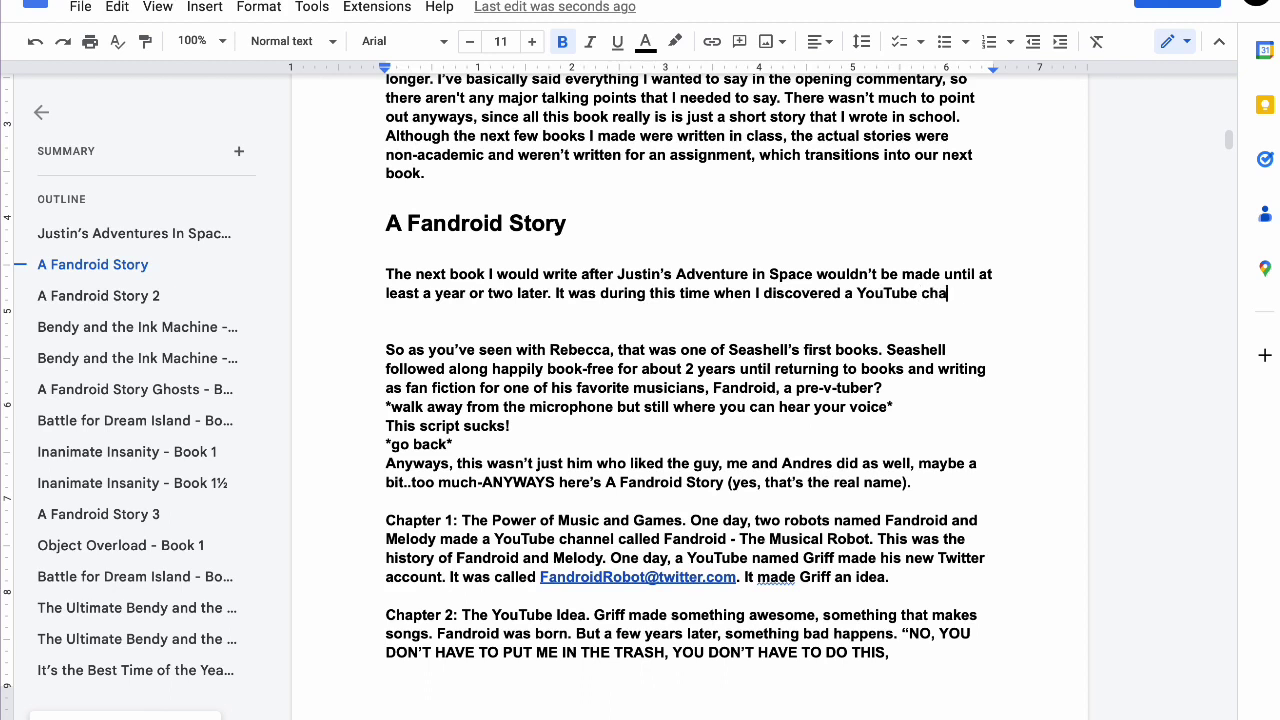
text(nnel by the n)
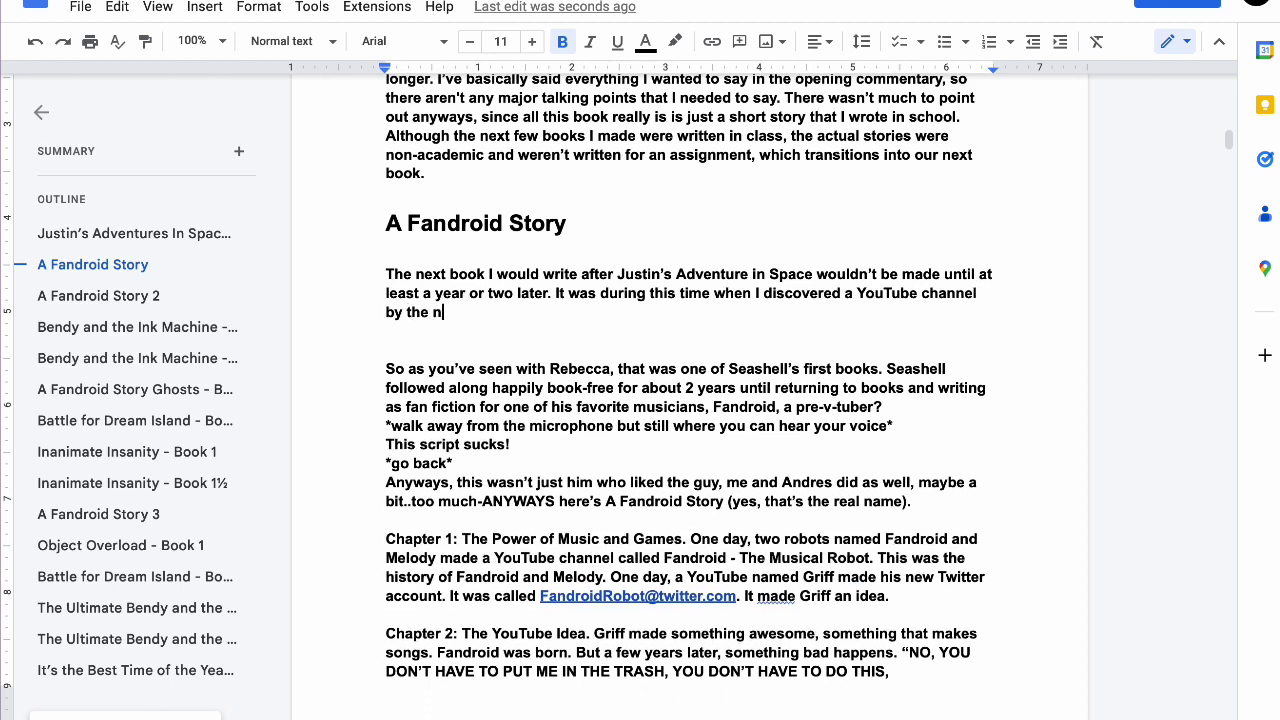
text(ame)
text(of "Fandroid." )
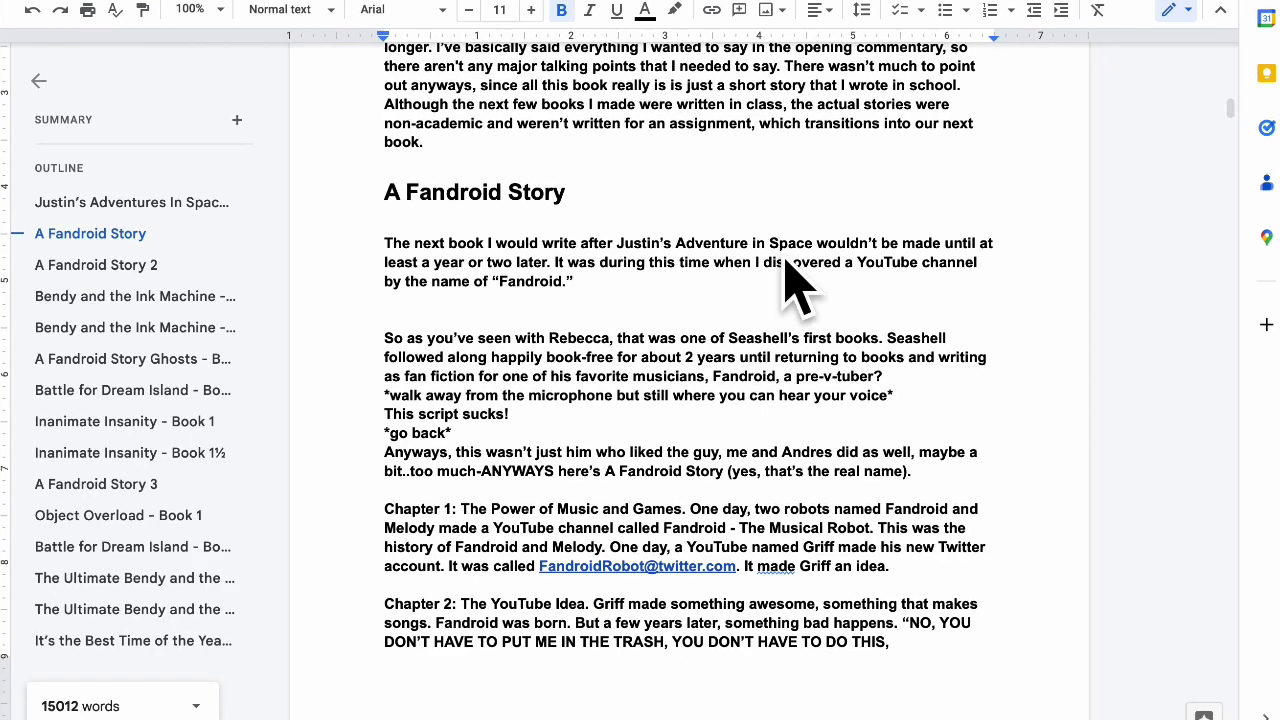
text(I)
key(BackSpace)
key(BackSpace)
- Delete the whole sentence about discovering the Fandroid YouTube channel, keeping the text up to "a year or two later."
drag(553, 262, 575, 286)
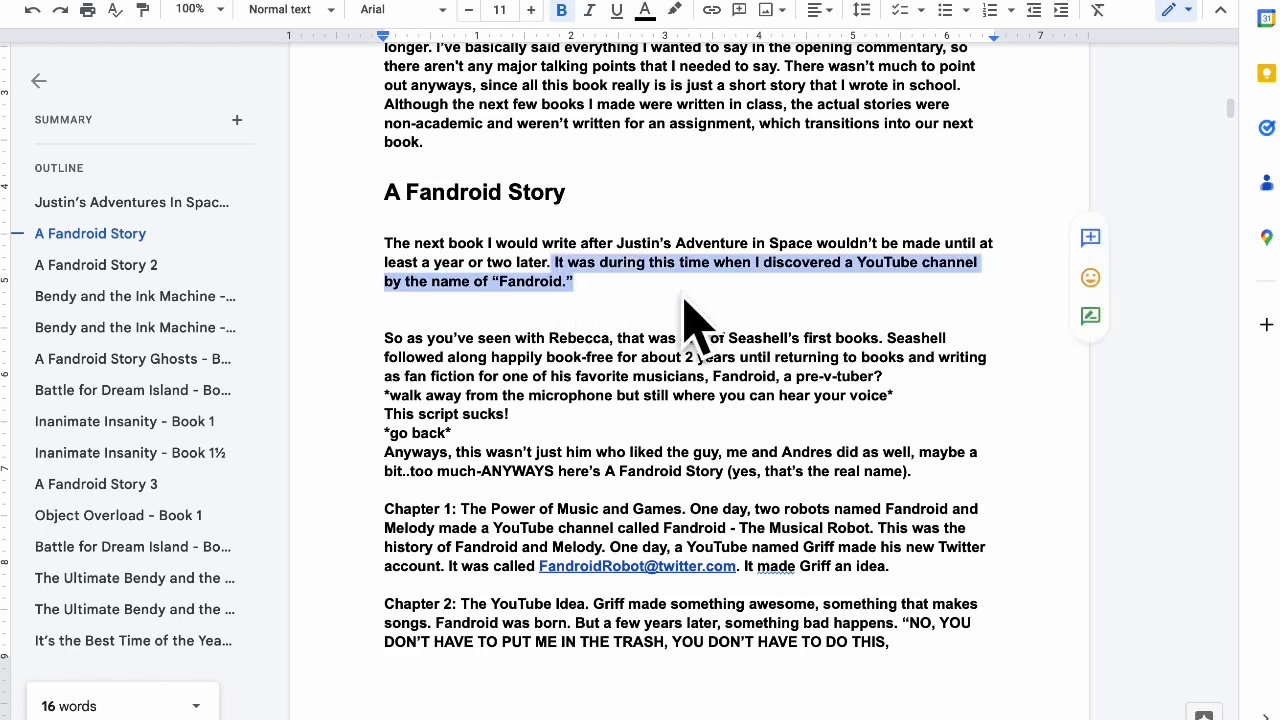
text(I)
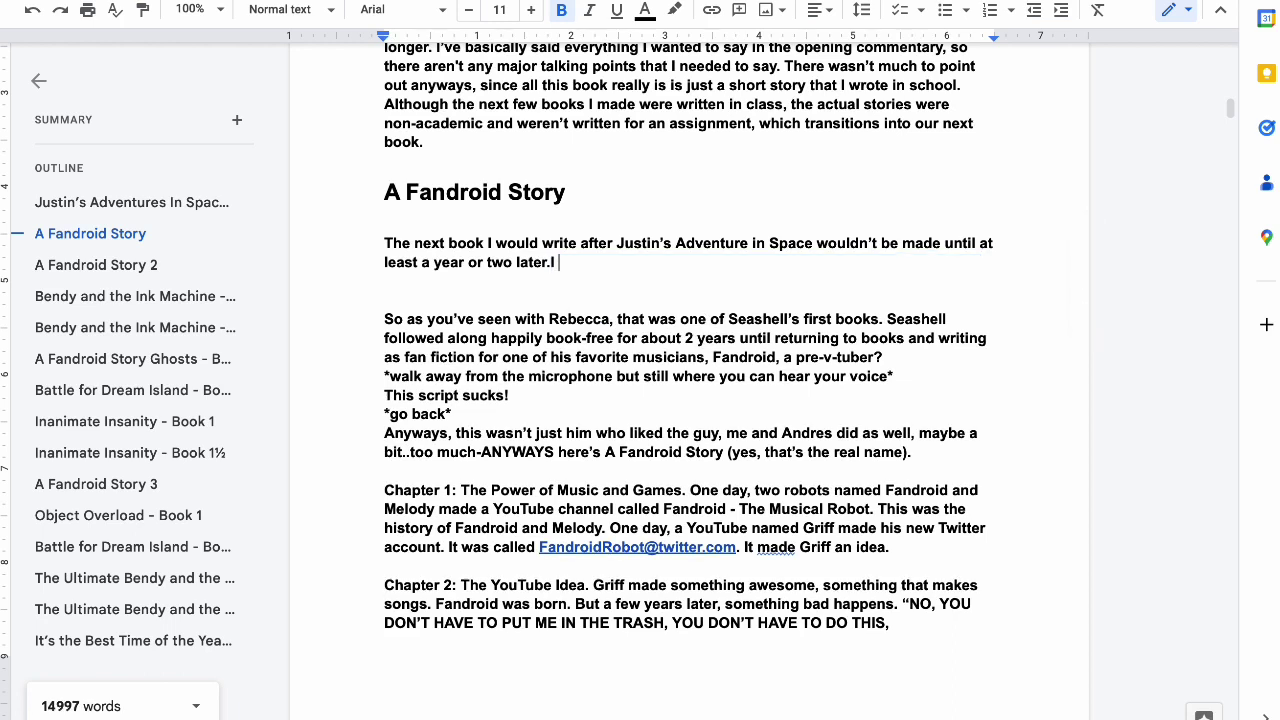
key(BackSpace)
key(BackSpace)
- Start a new sentence after "a year or two later." with "During my free time after-school,"
text(During th)
key(BackSpace)
key(BackSpace)
text(my free)
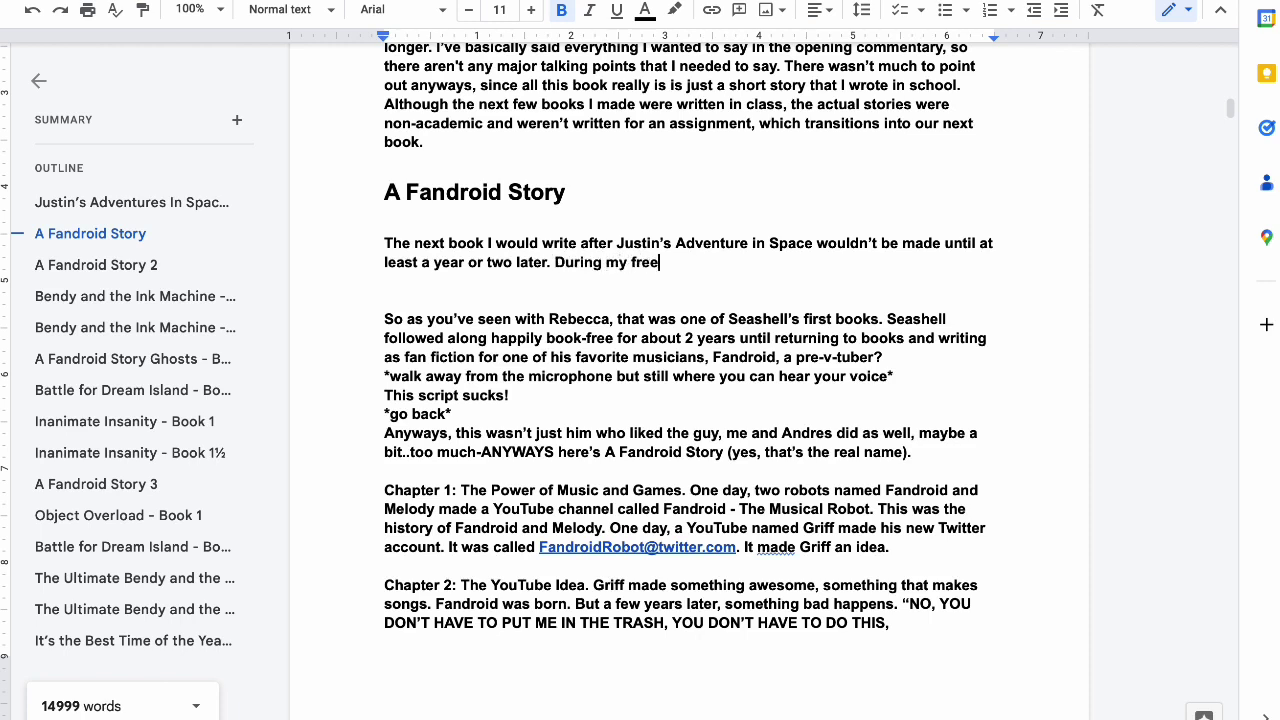
text( time )
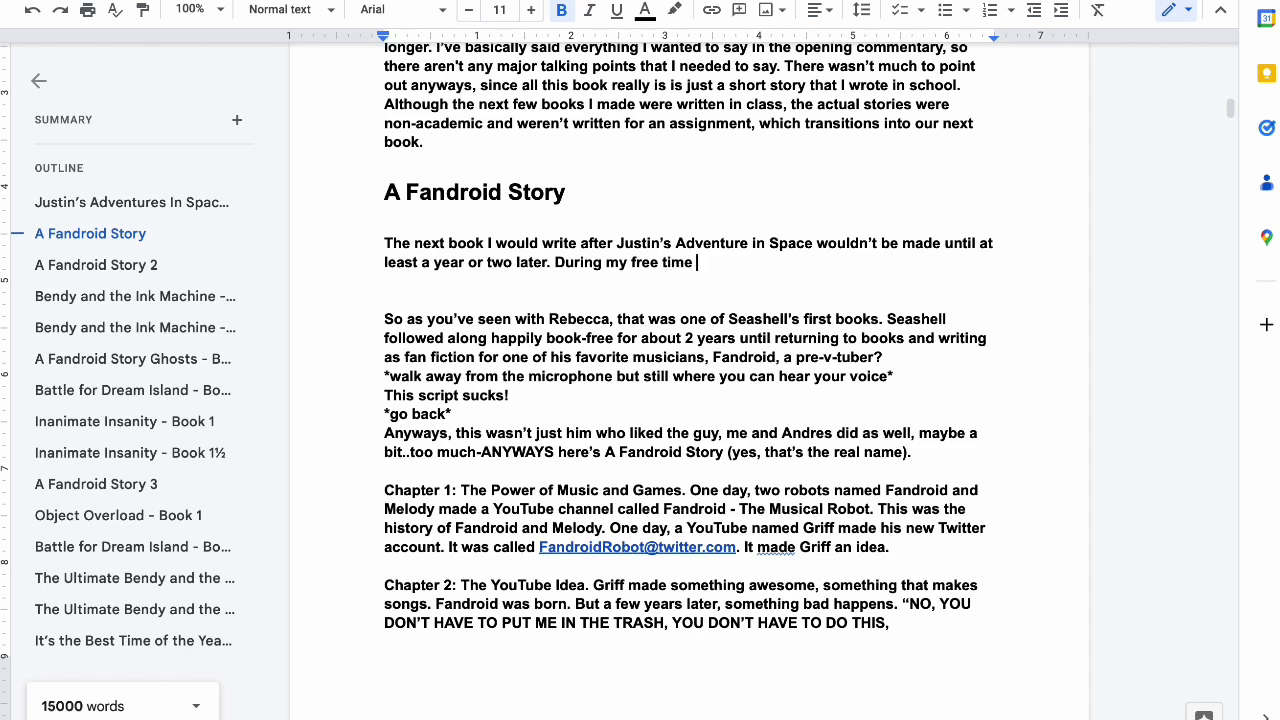
text(after-school,)
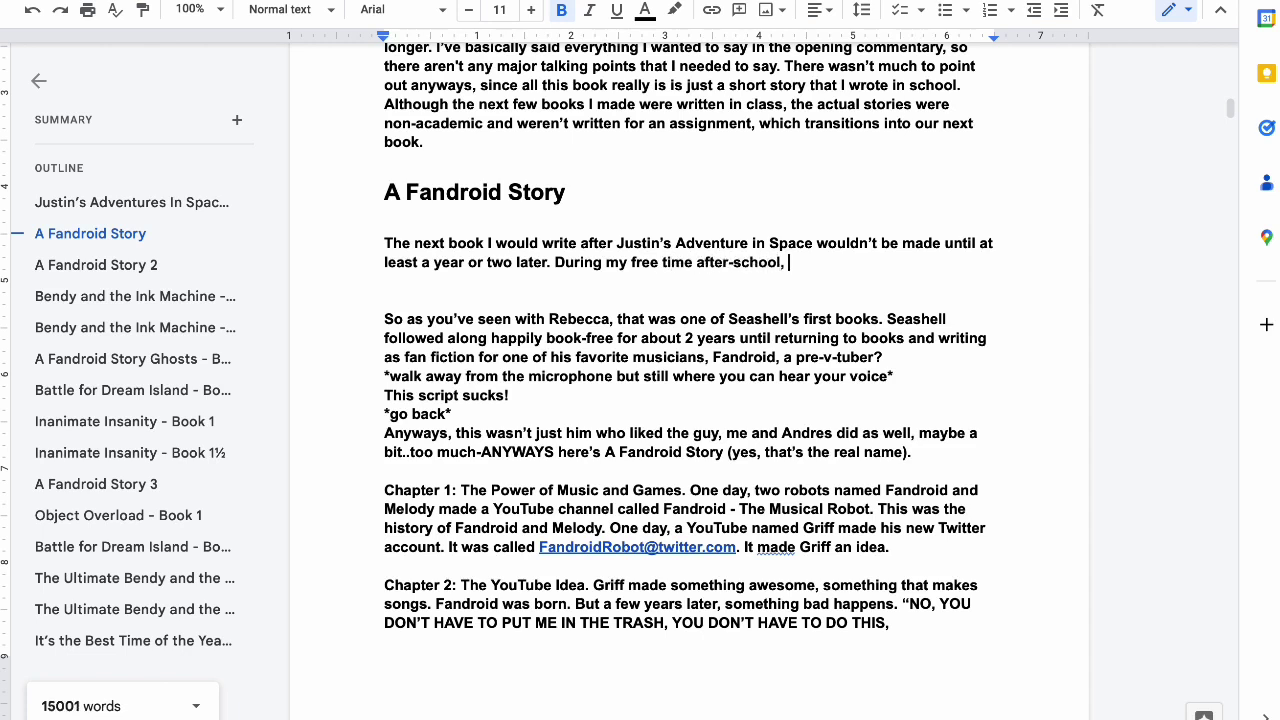
- Delete the unfinished sentence "During my free time after-school," from the commentary
key(BackSpace)
key(BackSpace)
key(BackSpace)
key(BackSpace)
key(BackSpace)
key(BackSpace)
key(BackSpace)
key(BackSpace)
key(BackSpace)
key(BackSpace)
key(BackSpace)
key(BackSpace)
key(BackSpace)
key(BackSpace)
key(BackSpace)
key(BackSpace)
key(BackSpace)
key(BackSpace)
key(BackSpace)
key(BackSpace)
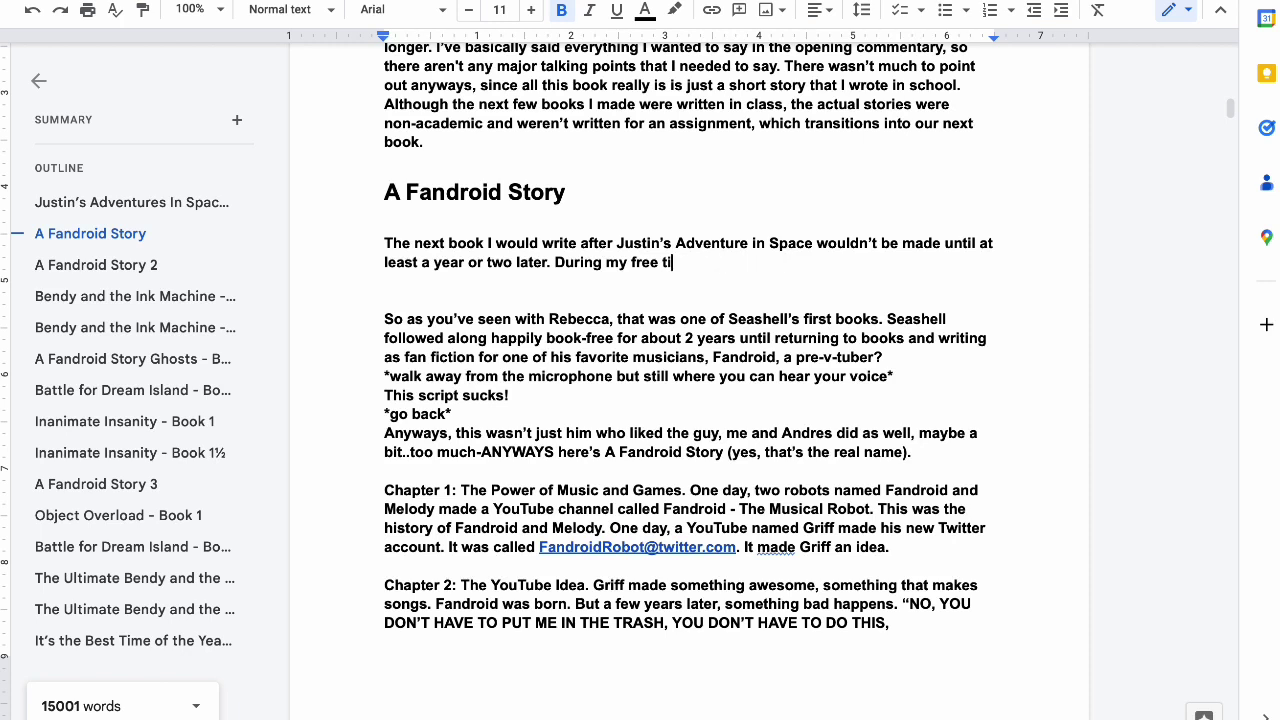
key(BackSpace)
key(BackSpace)
key(BackSpace)
key(BackSpace)
key(BackSpace)
key(BackSpace)
key(BackSpace)
key(BackSpace)
key(BackSpace)
key(BackSpace)
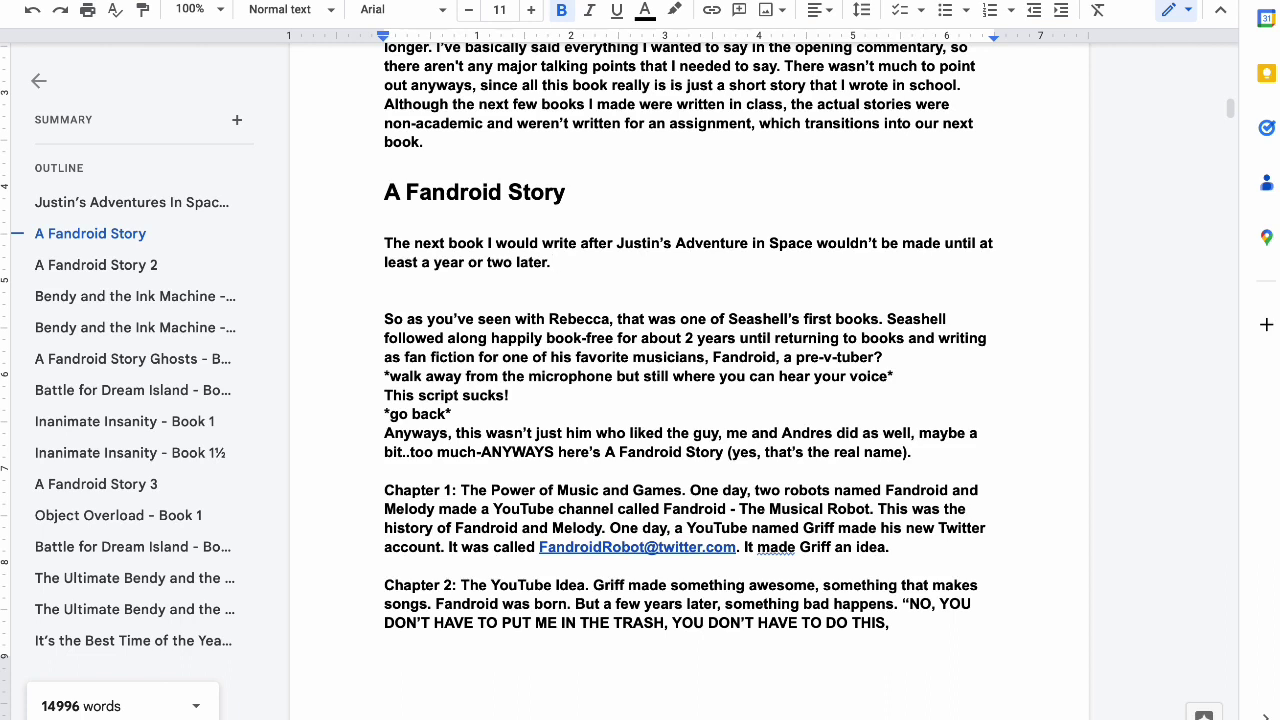
- Write "It was during this time when I" after "a year or two later." in the A Fandroid Story commentary
text(It waz d)
key(BackSpace)
key(BackSpace)
key(BackSpace)
text(s during )
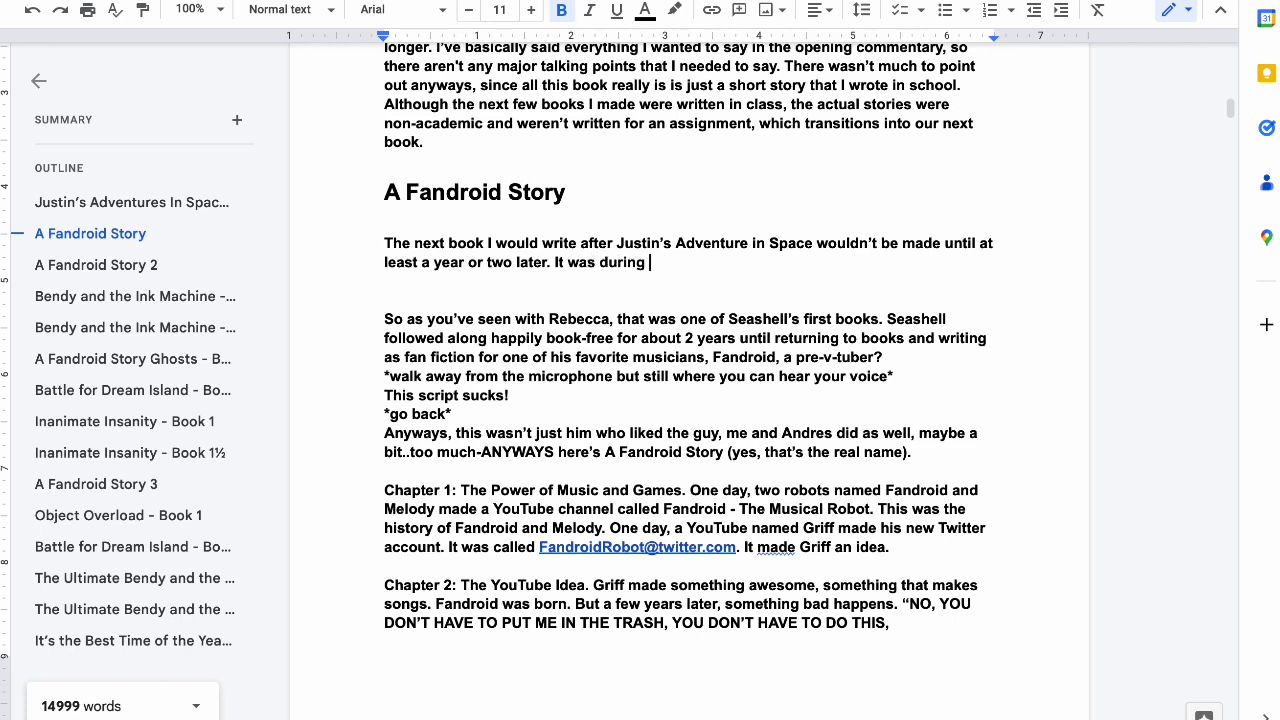
text(tis time)
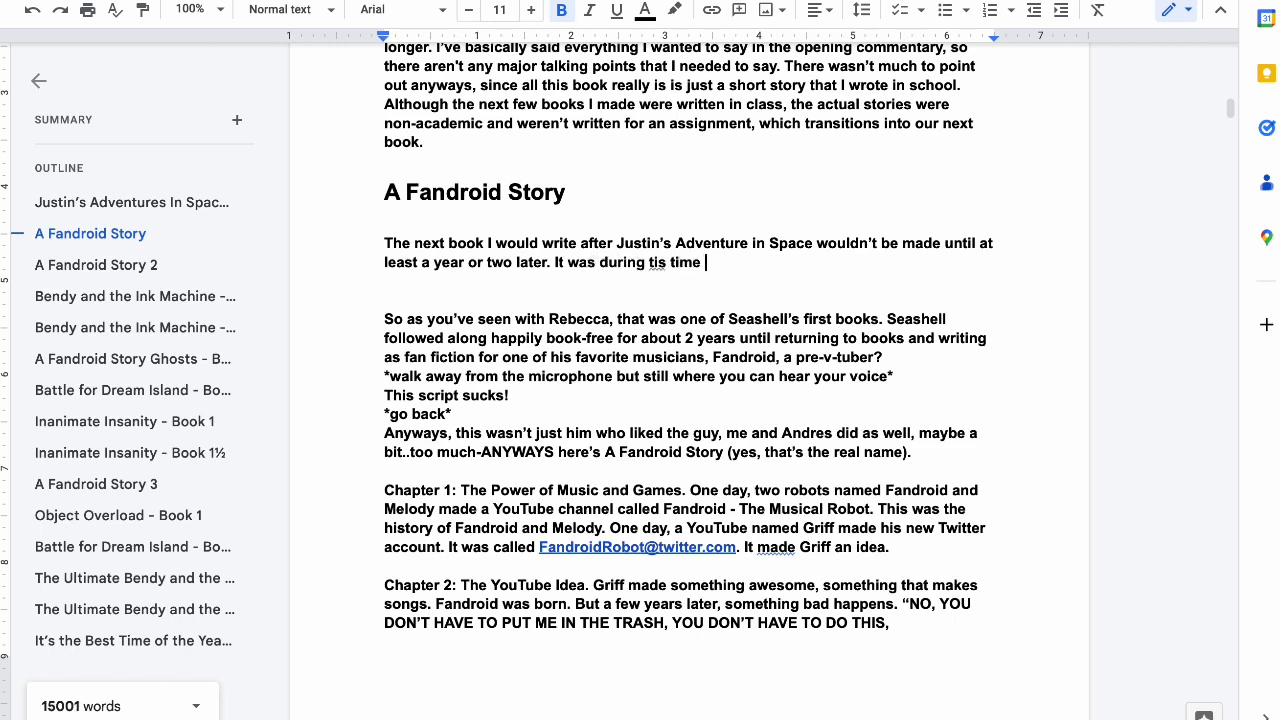
key(BackSpace)
key(BackSpace)
key(BackSpace)
key(BackSpace)
key(BackSpace)
key(BackSpace)
key(BackSpace)
text(his time when I )
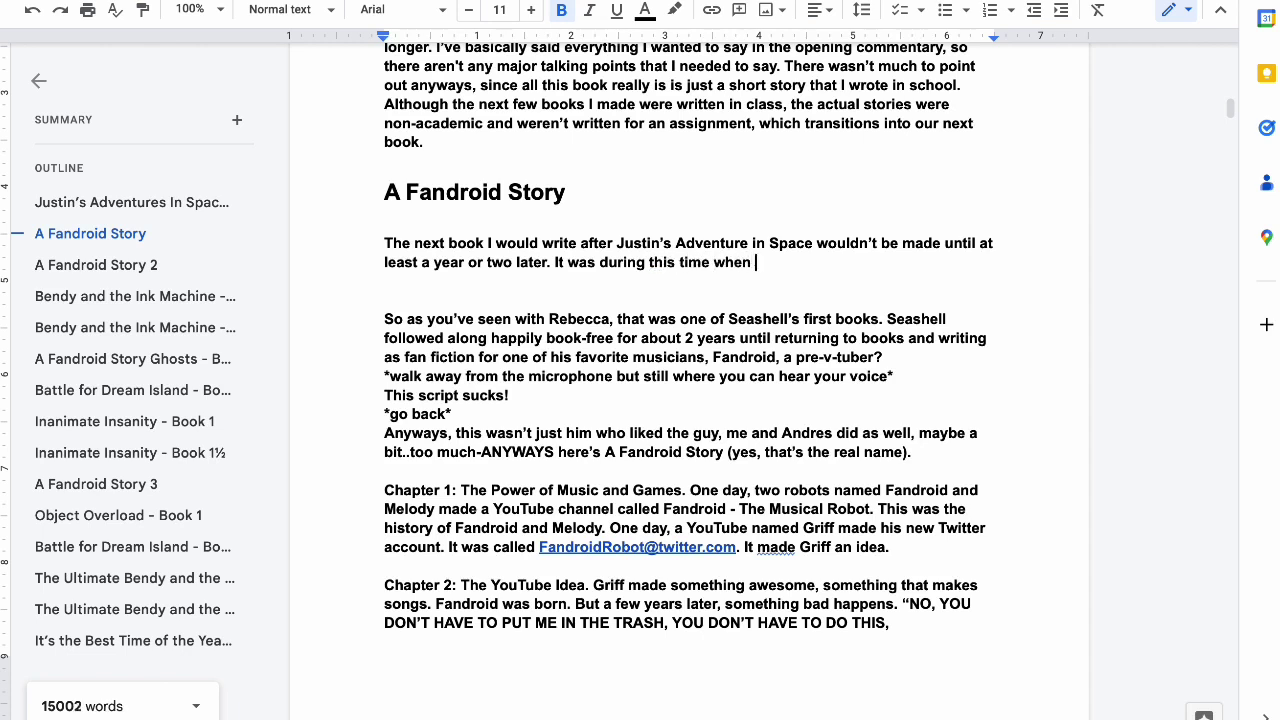
- Finish the sentence with "discovered a YouTube channel called “Fandroid.”"
text(discover)
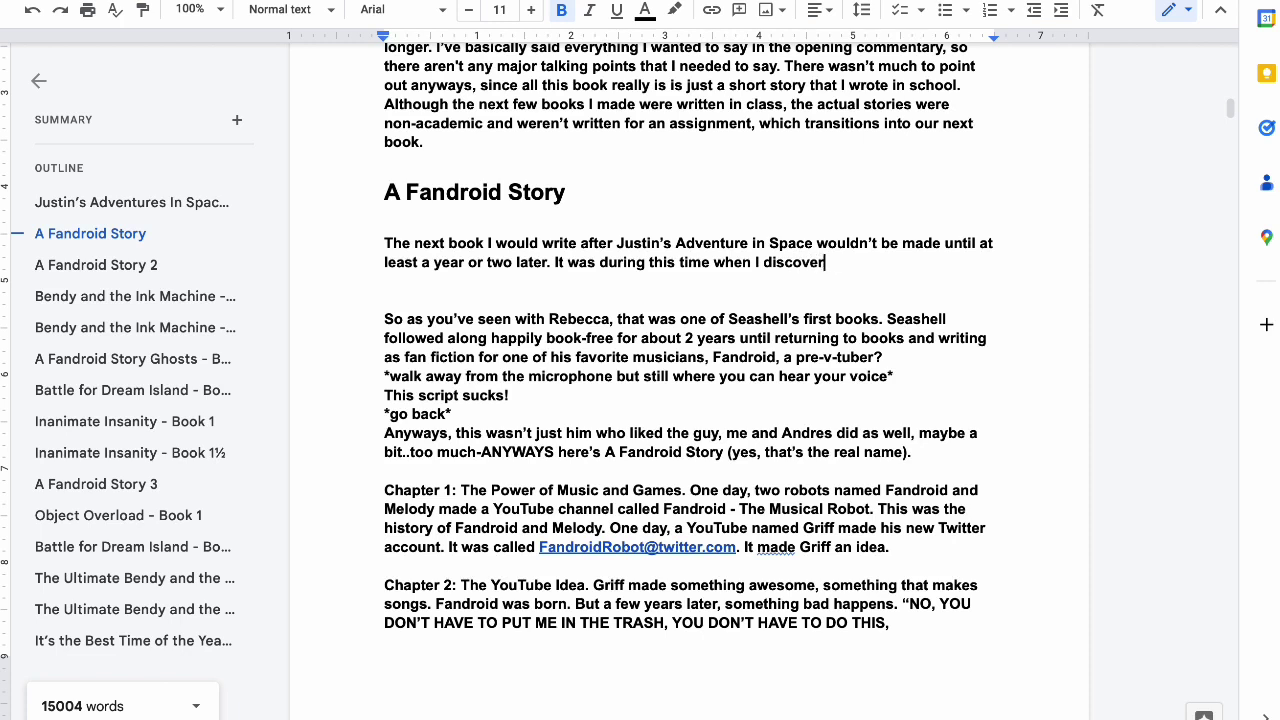
text(ed a YouTube channel)
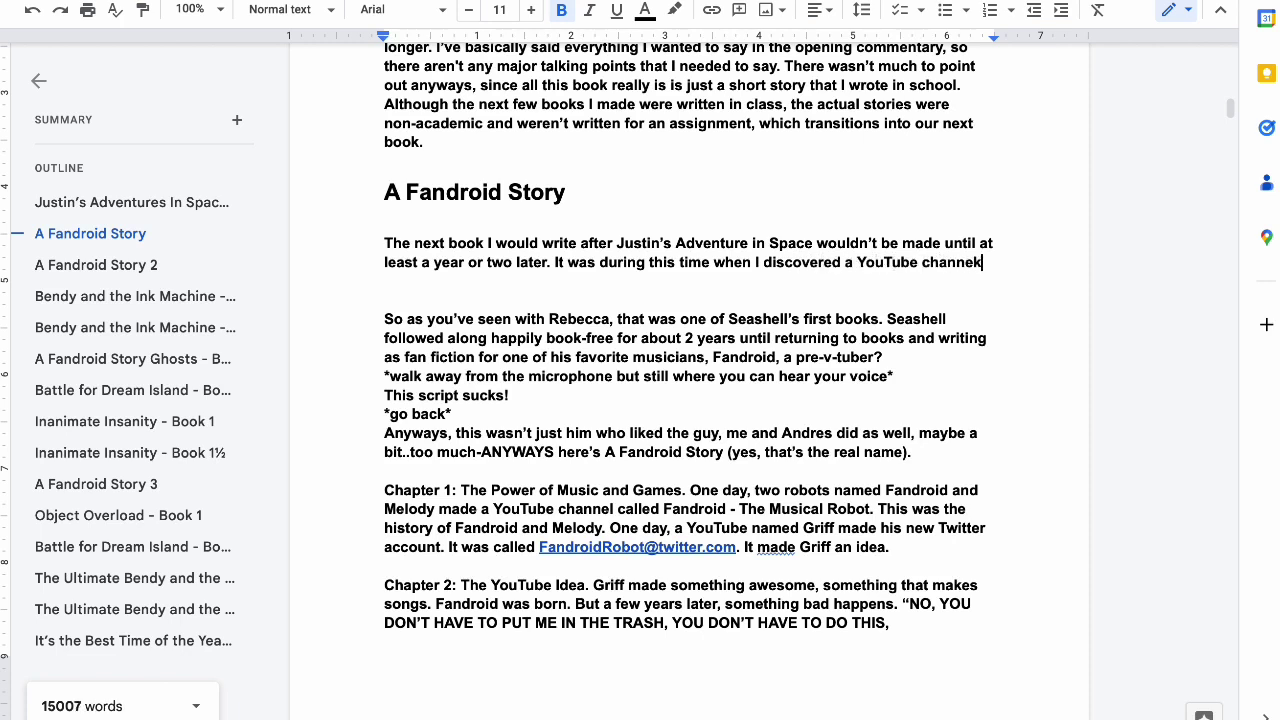
key(BackSpace)
text(called ")
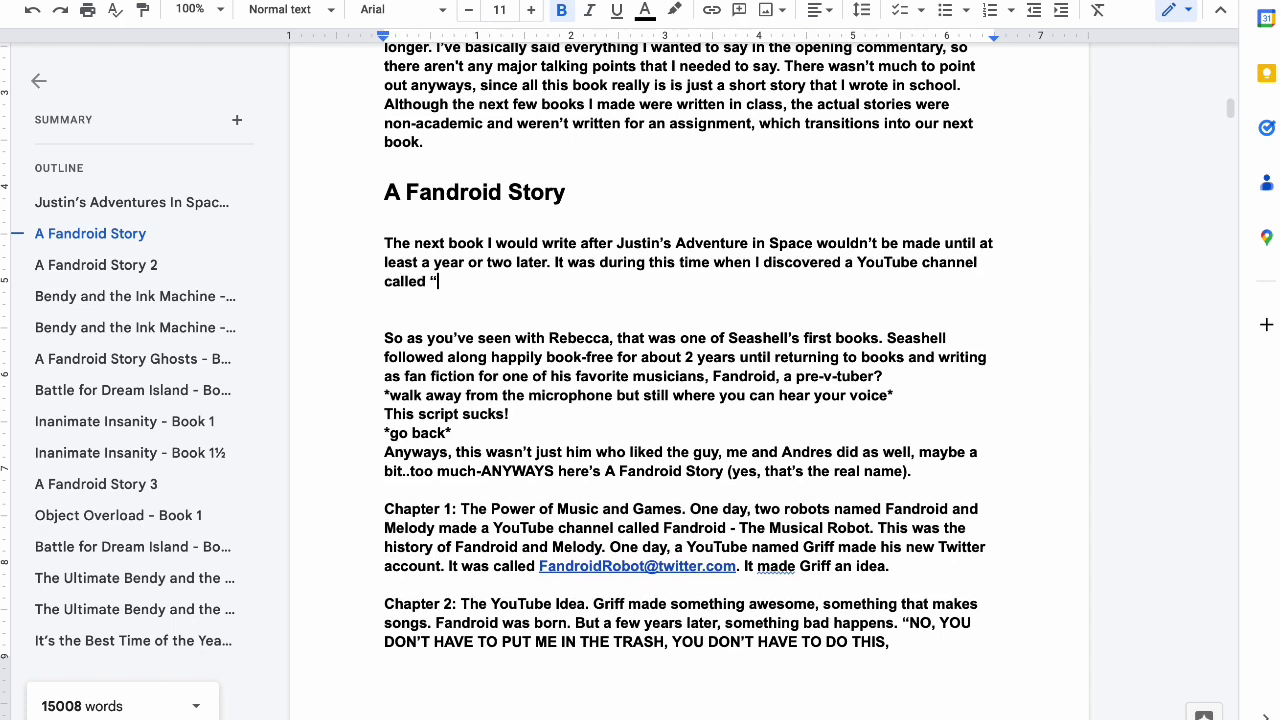
text(Fandroid)
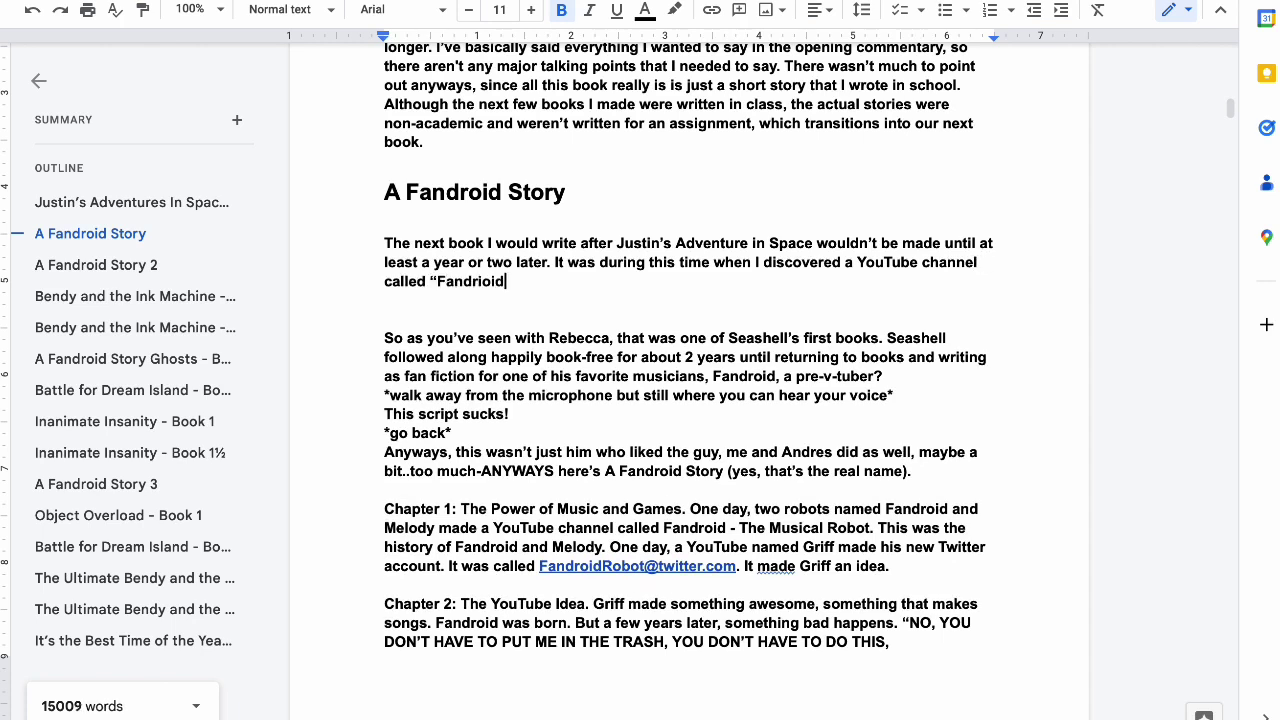
key(BackSpace)
key(BackSpace)
key(BackSpace)
key(BackSpace)
text(oid.)
text(")
text(I)
key(BackSpace)
- Begin the next commentary sentence with "Fandroid was another one of the"
text(Fandroid)
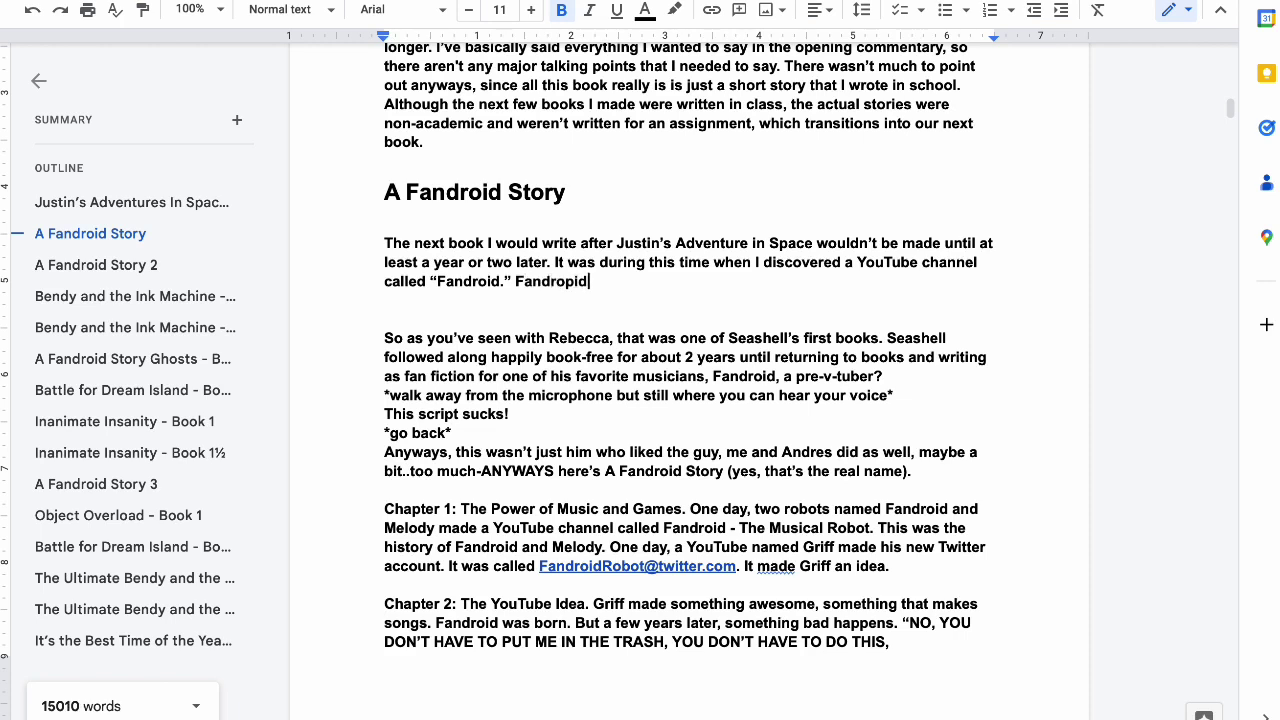
key(BackSpace)
key(BackSpace)
text(id was another one of the "fand)
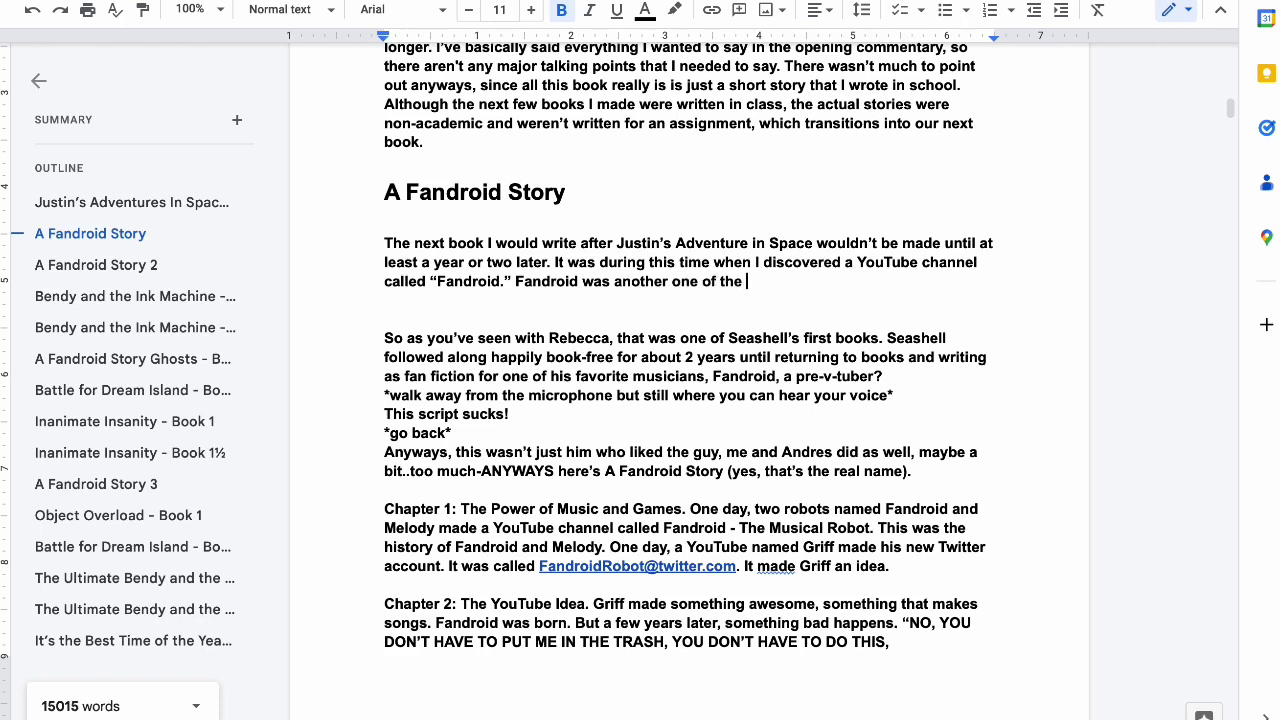
- Replace "one of the" after "Fandroid was another" with "channel in the “fandom music” genre, where"
key(BackSpace)
key(BackSpace)
key(BackSpace)
key(BackSpace)
key(BackSpace)
key(BackSpace)
key(BackSpace)
key(BackSpace)
key(BackSpace)
key(BackSpace)
key(BackSpace)
key(BackSpace)
key(BackSpace)
key(BackSpace)
key(BackSpace)
key(BackSpace)
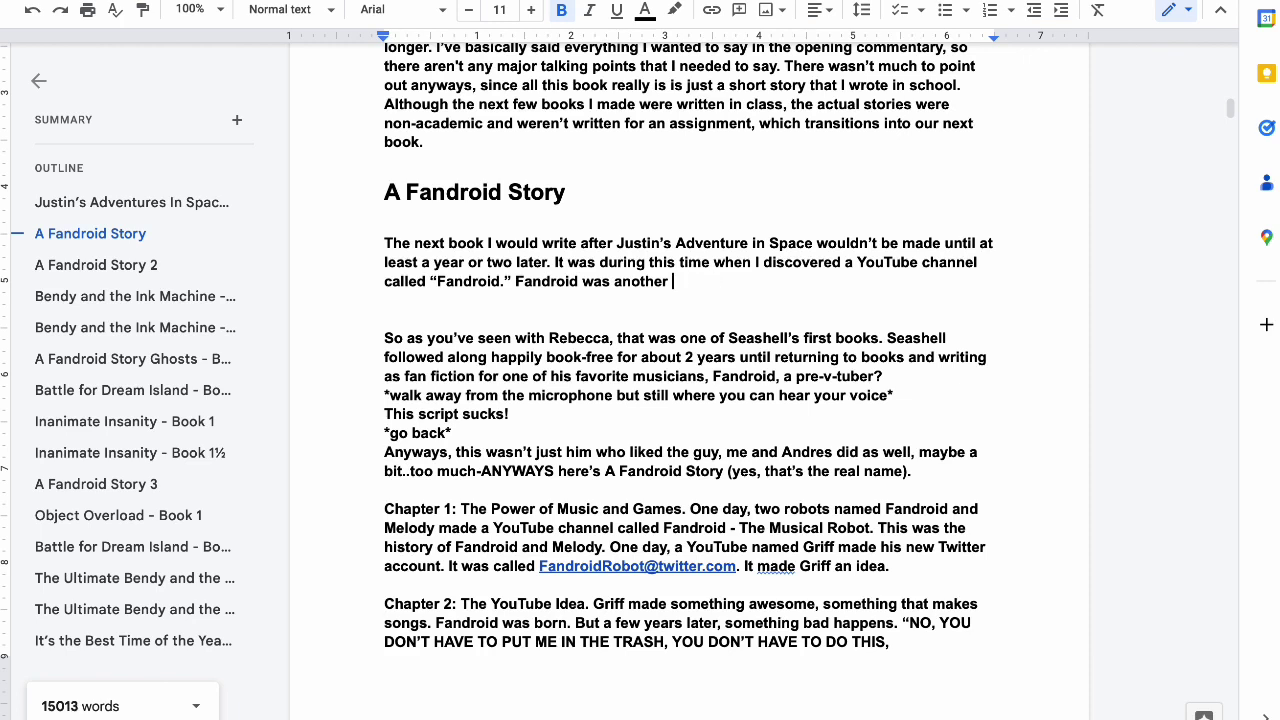
text(channel in the “)
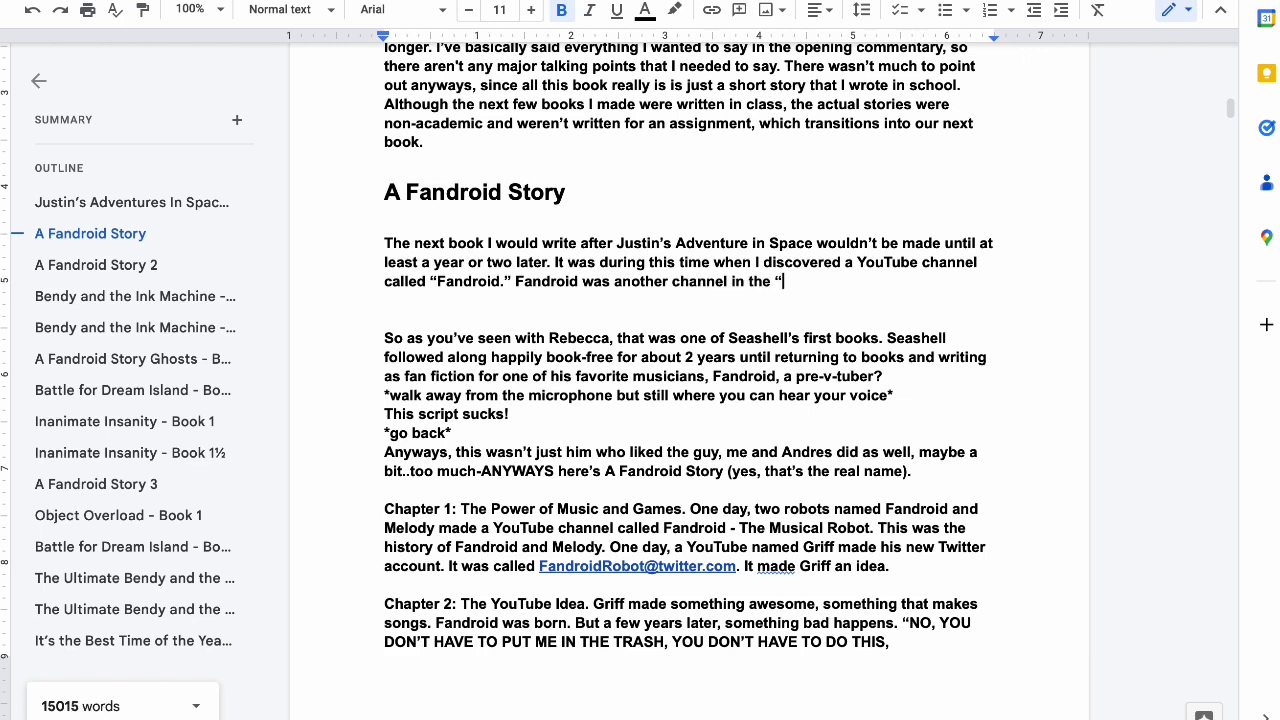
text(fandom music)
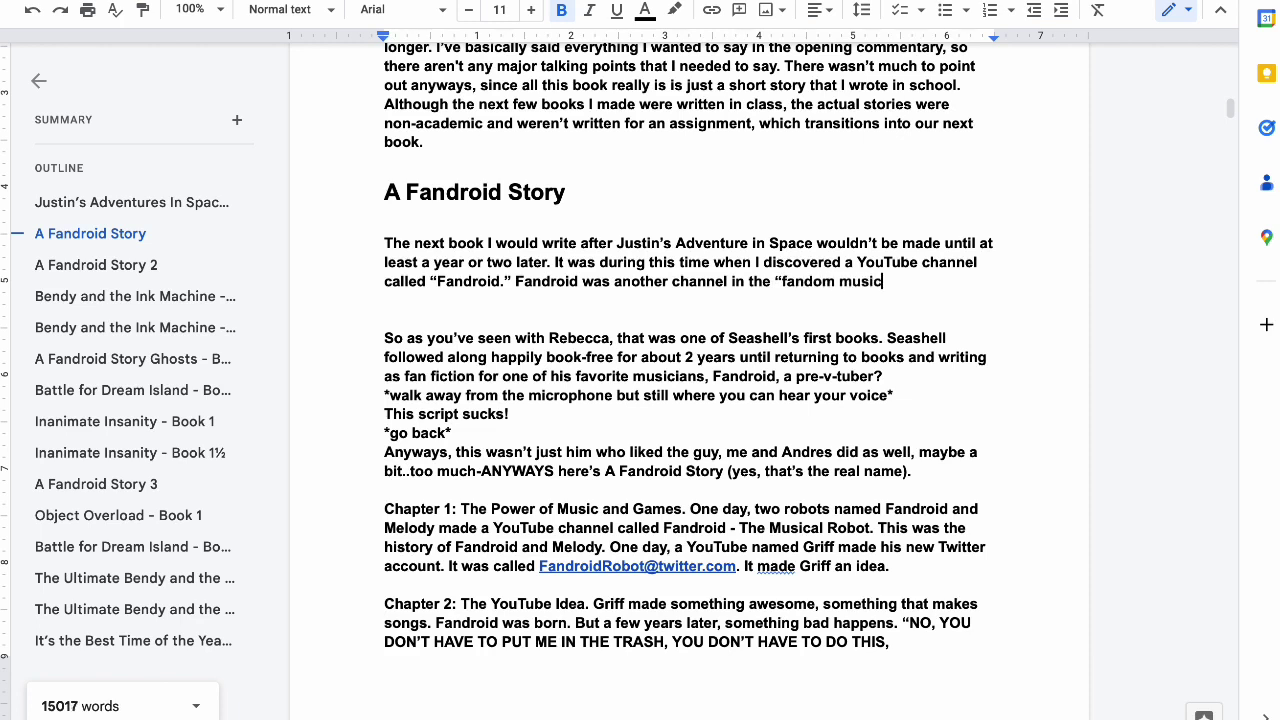
text(” genre, where)
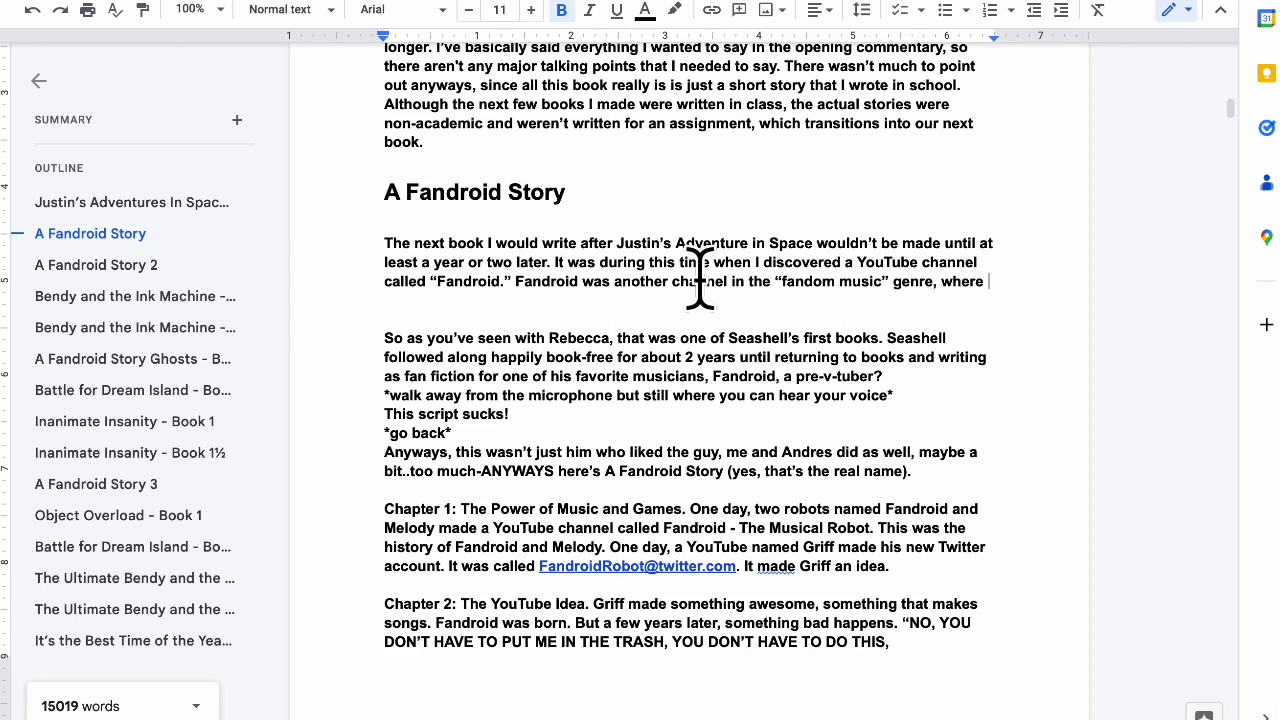
text(mu)
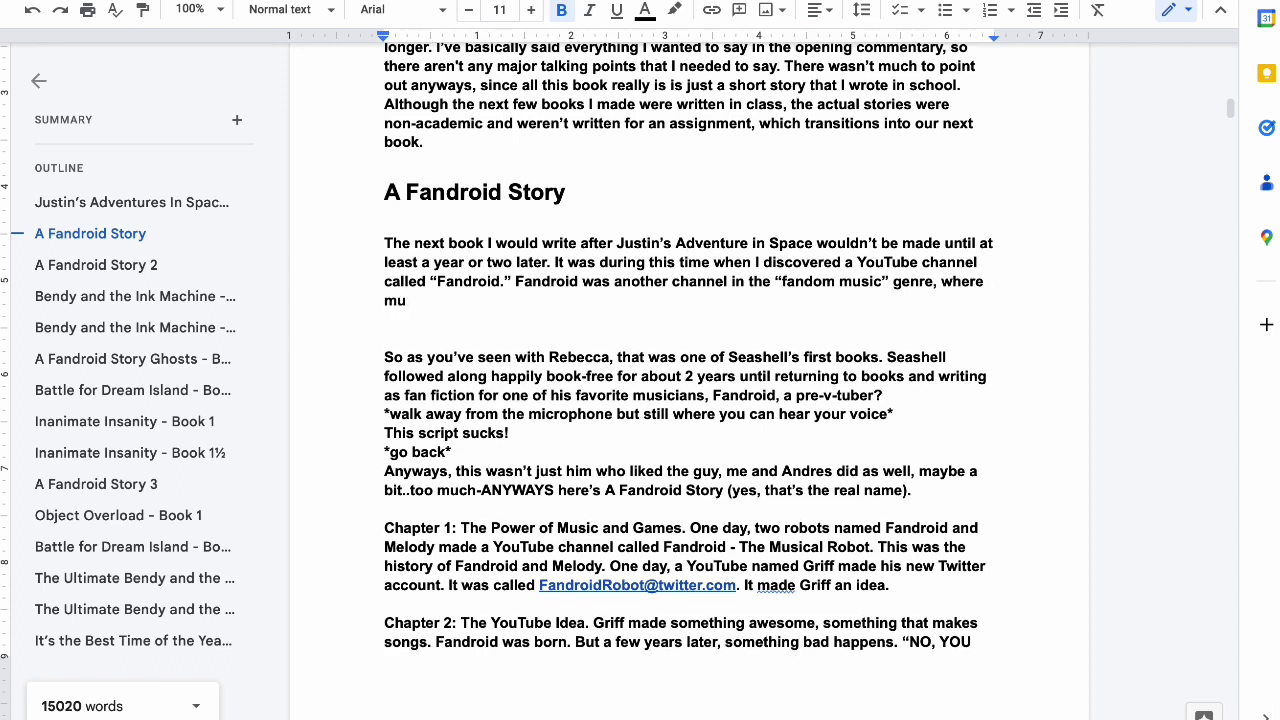
key(BackSpace)
key(BackSpace)
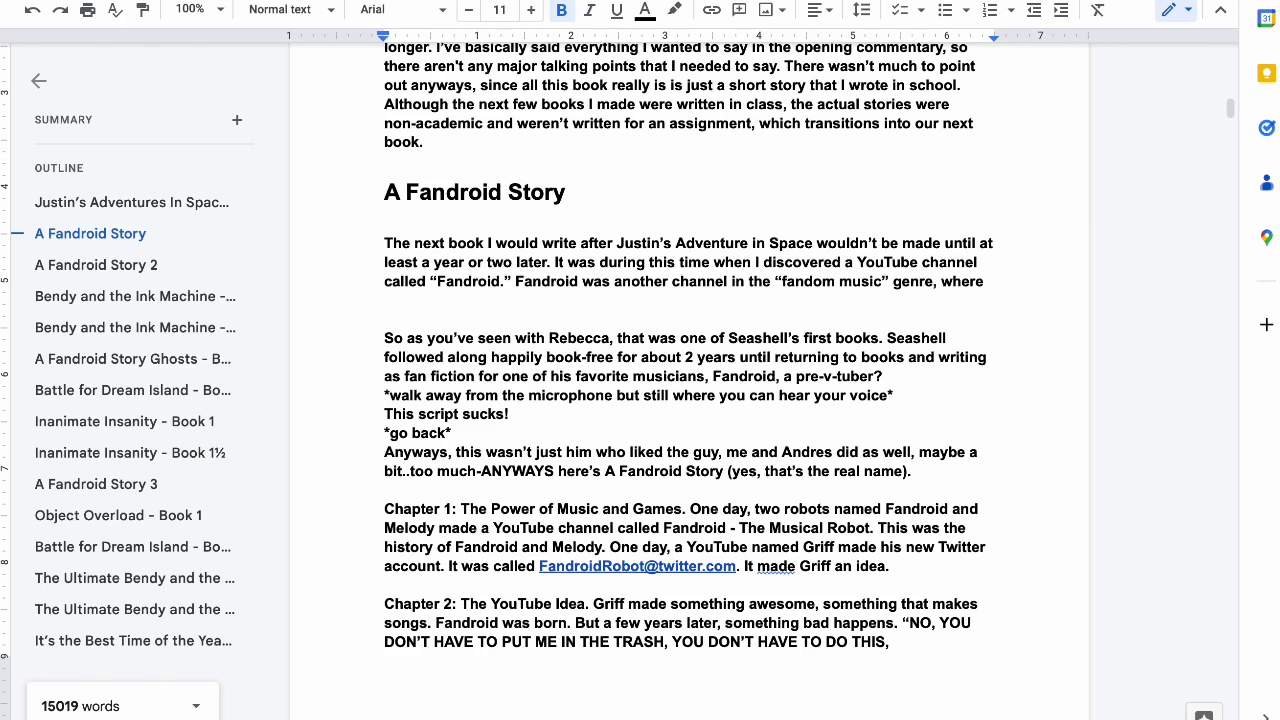
- Continue the fandom music sentence with "the person behind the channel would compose and write a song about"
text(the per)
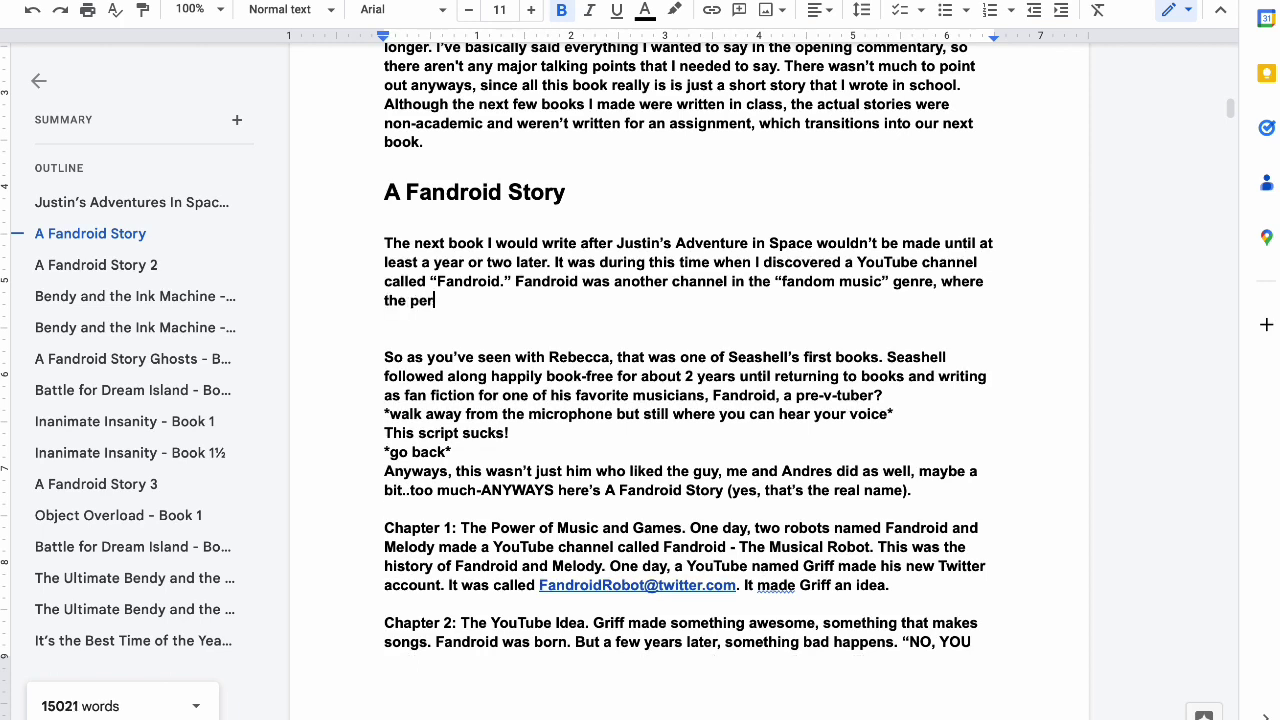
text(son behind t)
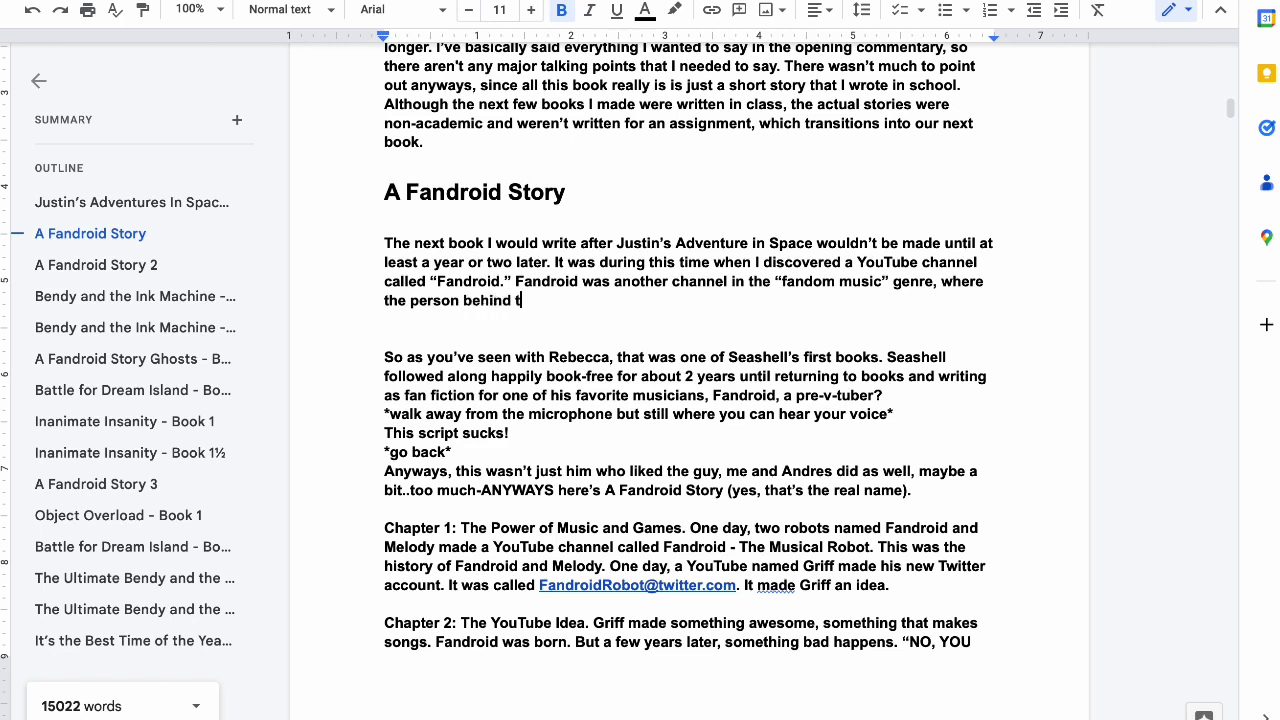
text(he channel would )
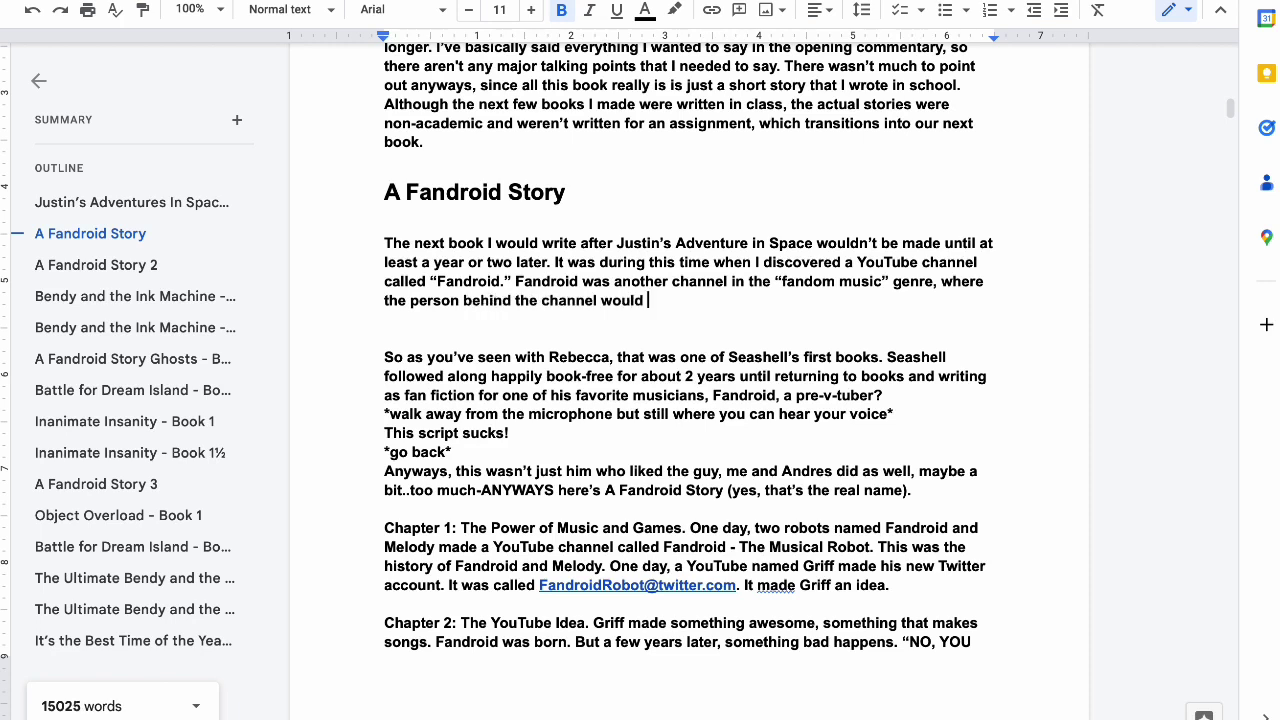
text(compose and write a song about)
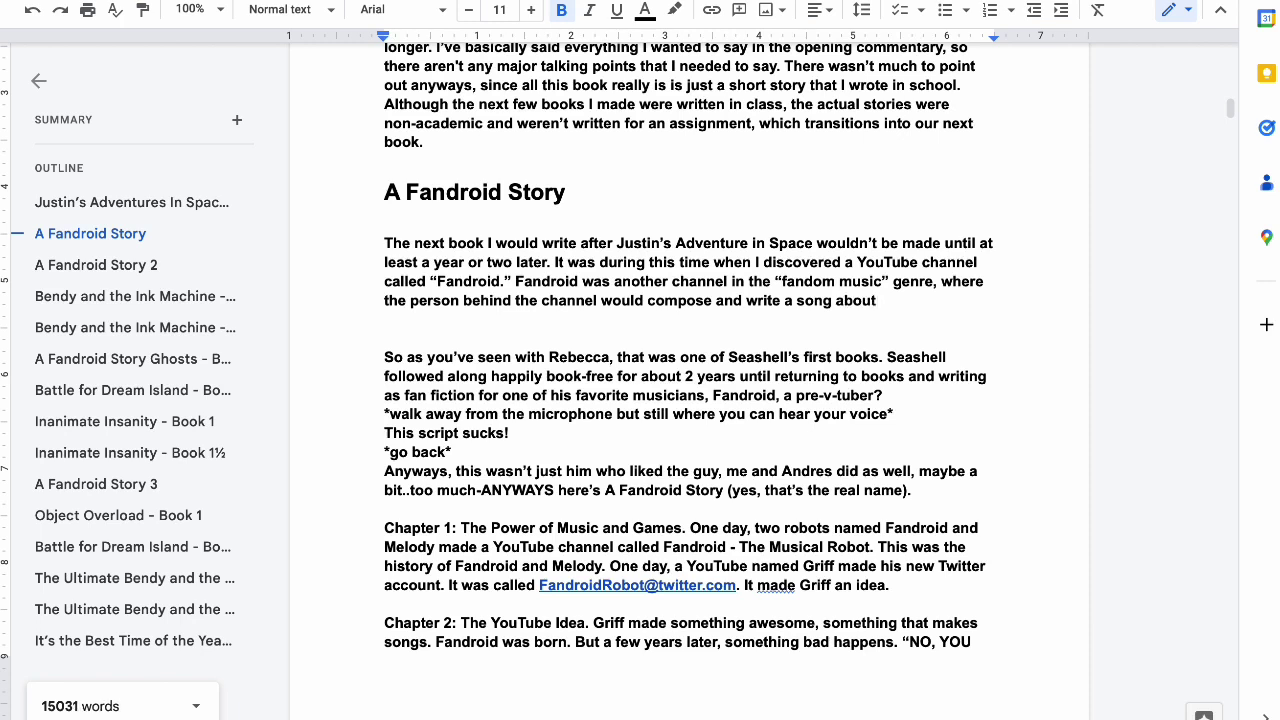
- End the sentence about composing songs with "a game, series, or movie."
key(BackSpace)
key(BackSpace)
key(BackSpace)
key(BackSpace)
text(out a game, )
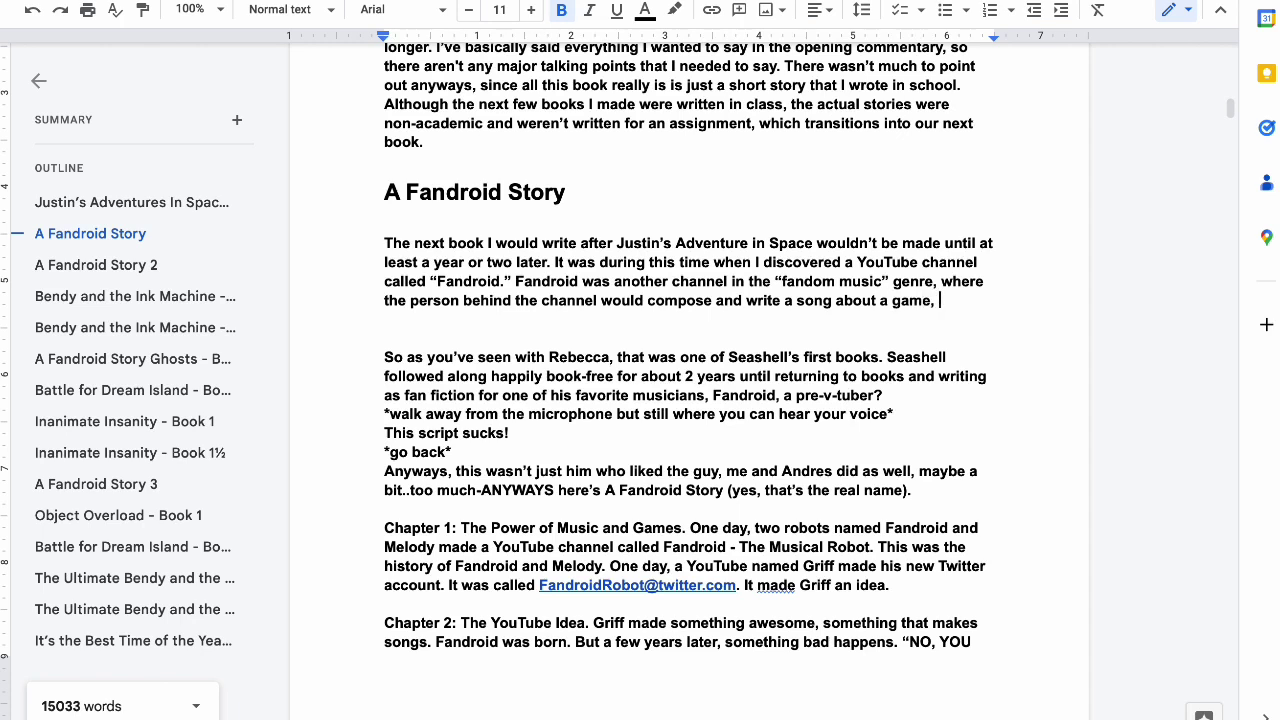
text(series, or)
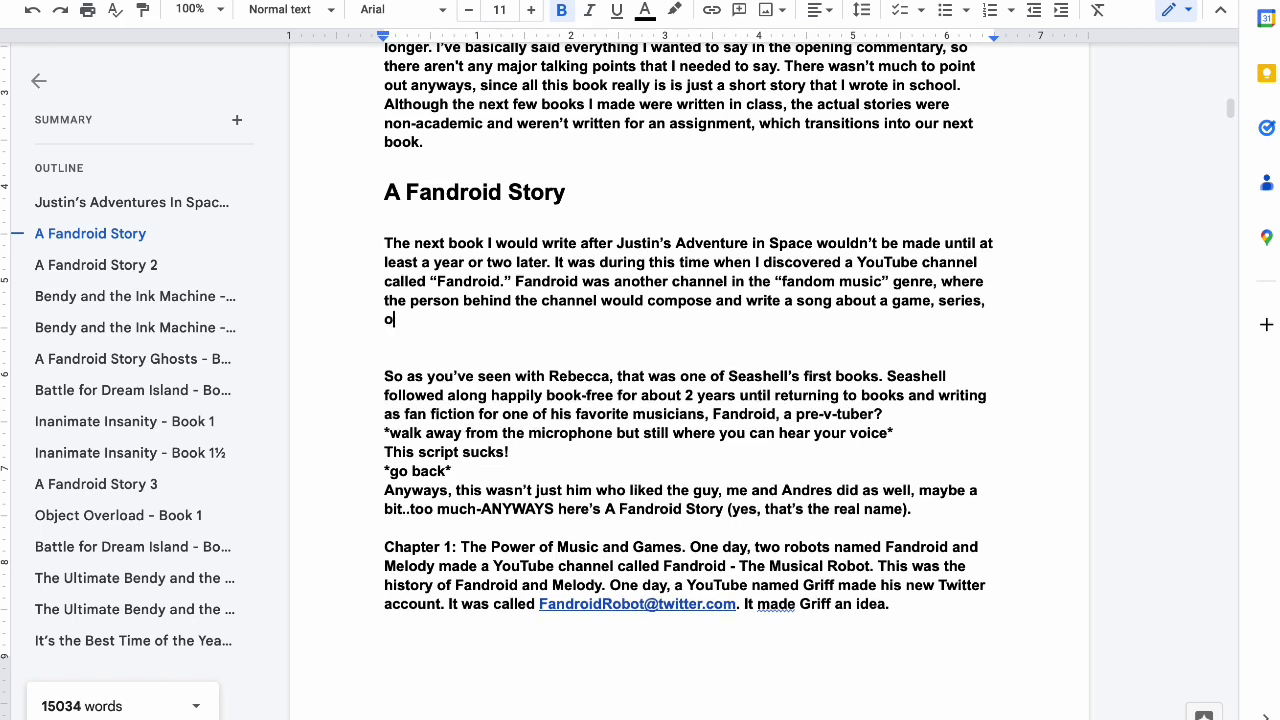
text( movie.)
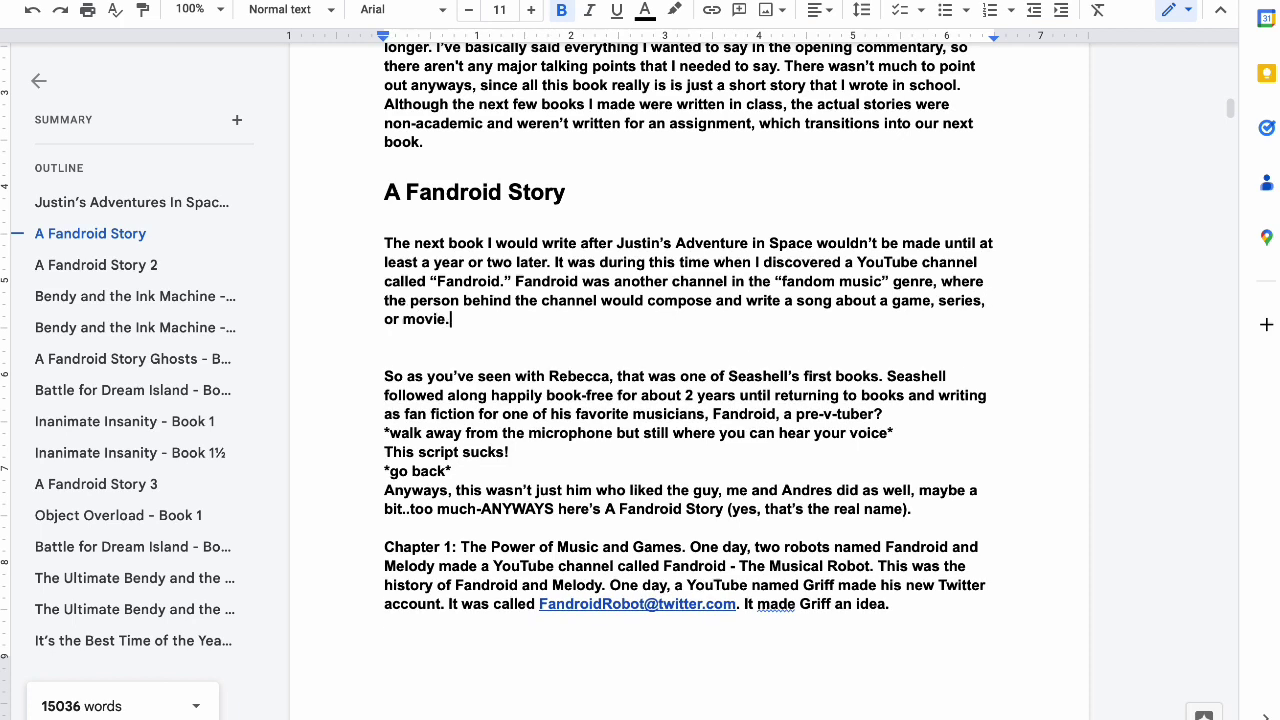